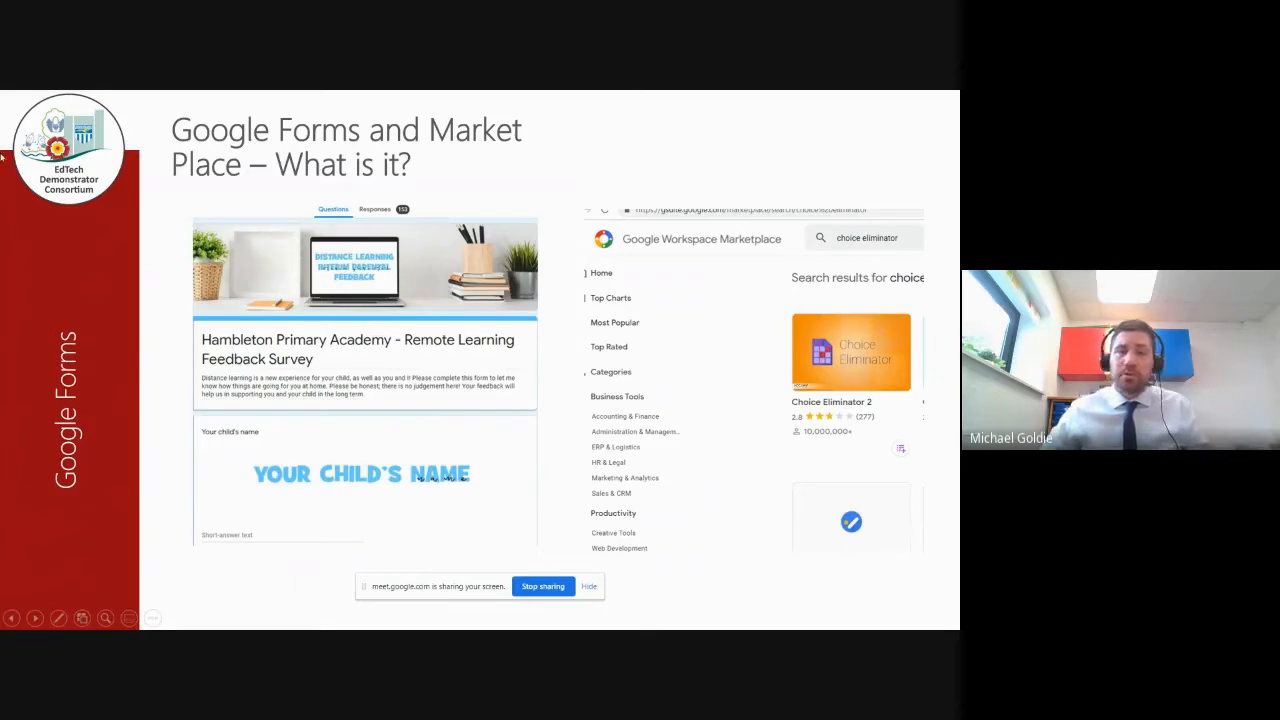
Step: Advance the slideshow to the Google Forms parents evening live demo slide
left_click(348, 384)
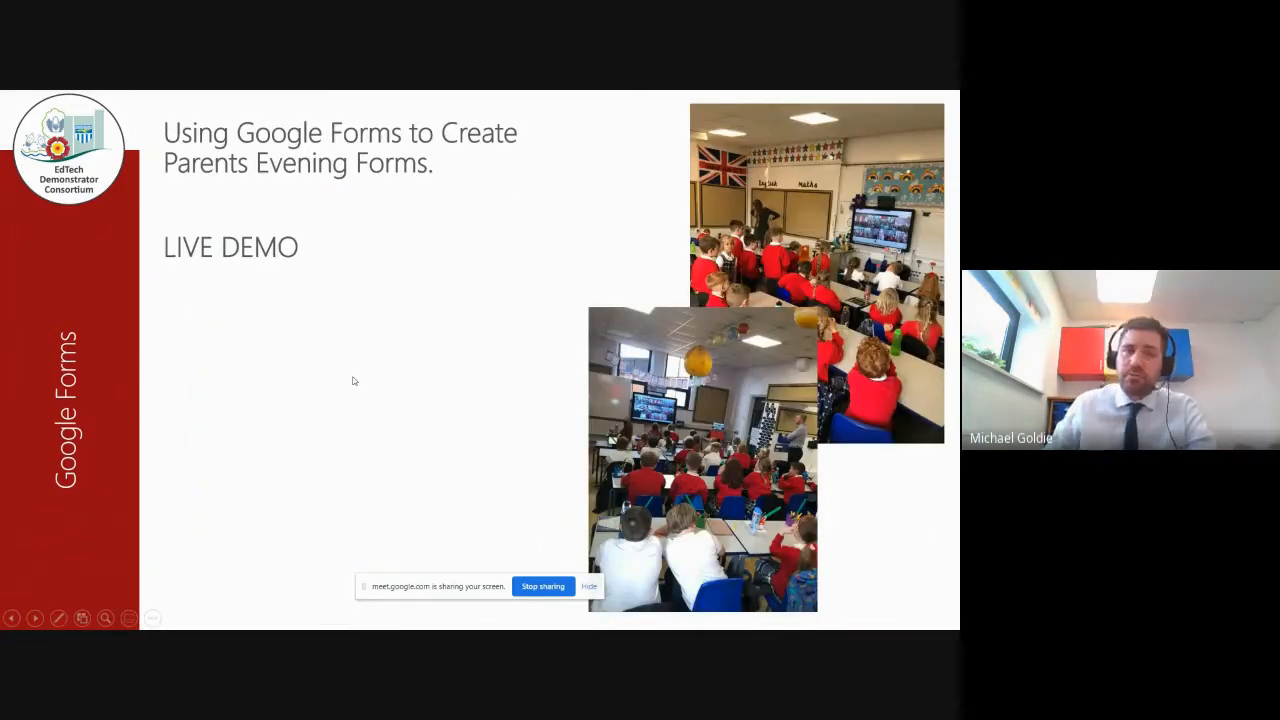
Step: Exit the slideshow and switch to the Chrome window with the Meet call
key("Escape")
mouse_move(449, 621)
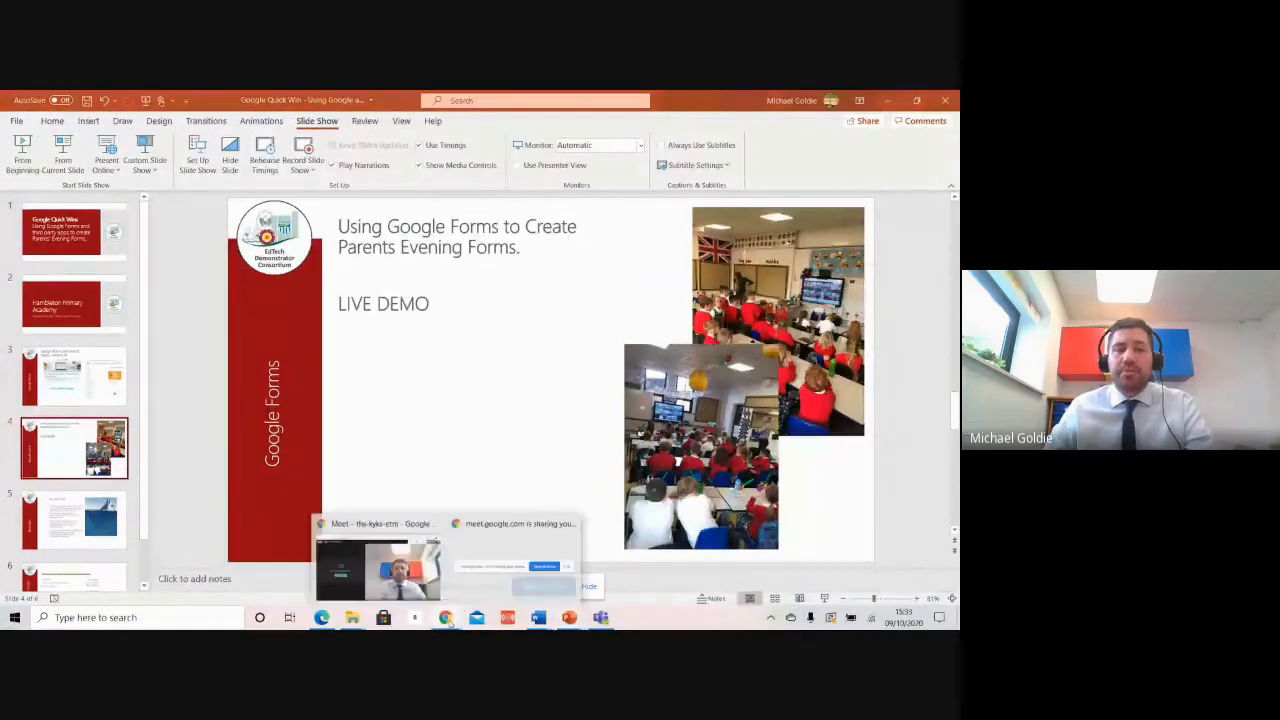
left_click(380, 570)
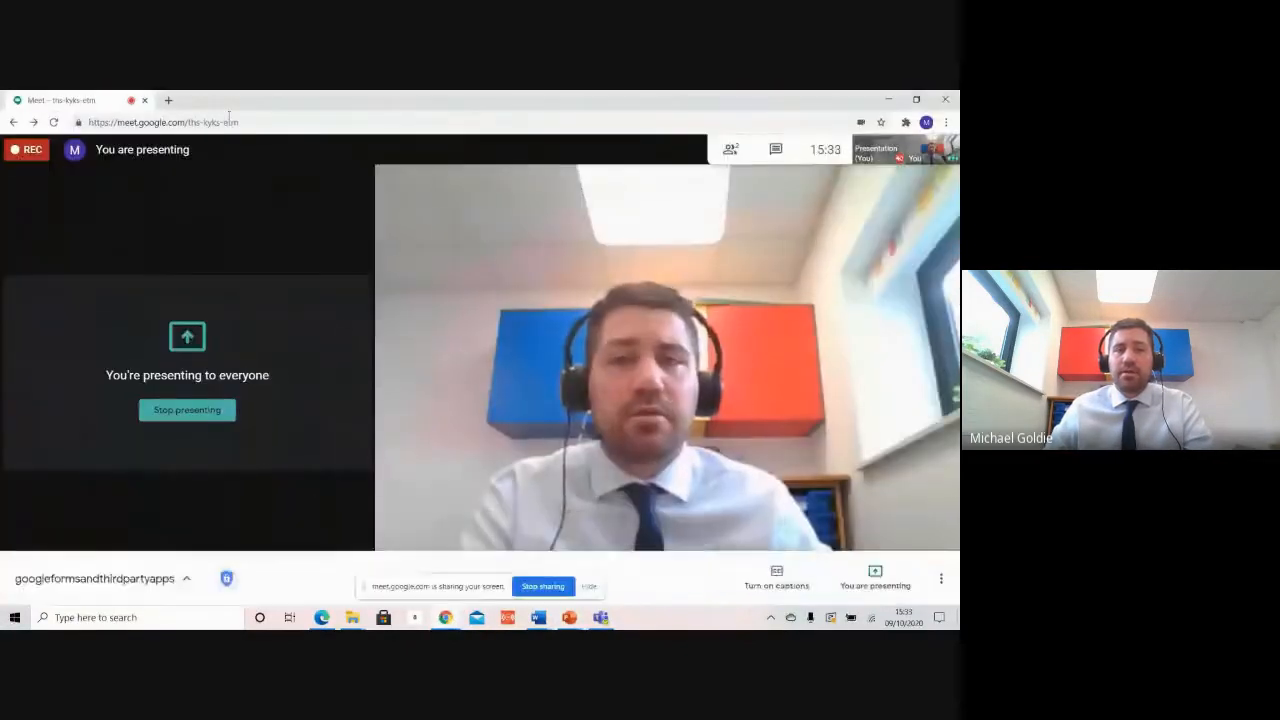
Step: Open google.com in a new tab and launch Google Forms from the apps grid
left_click(168, 100)
left_click(200, 121)
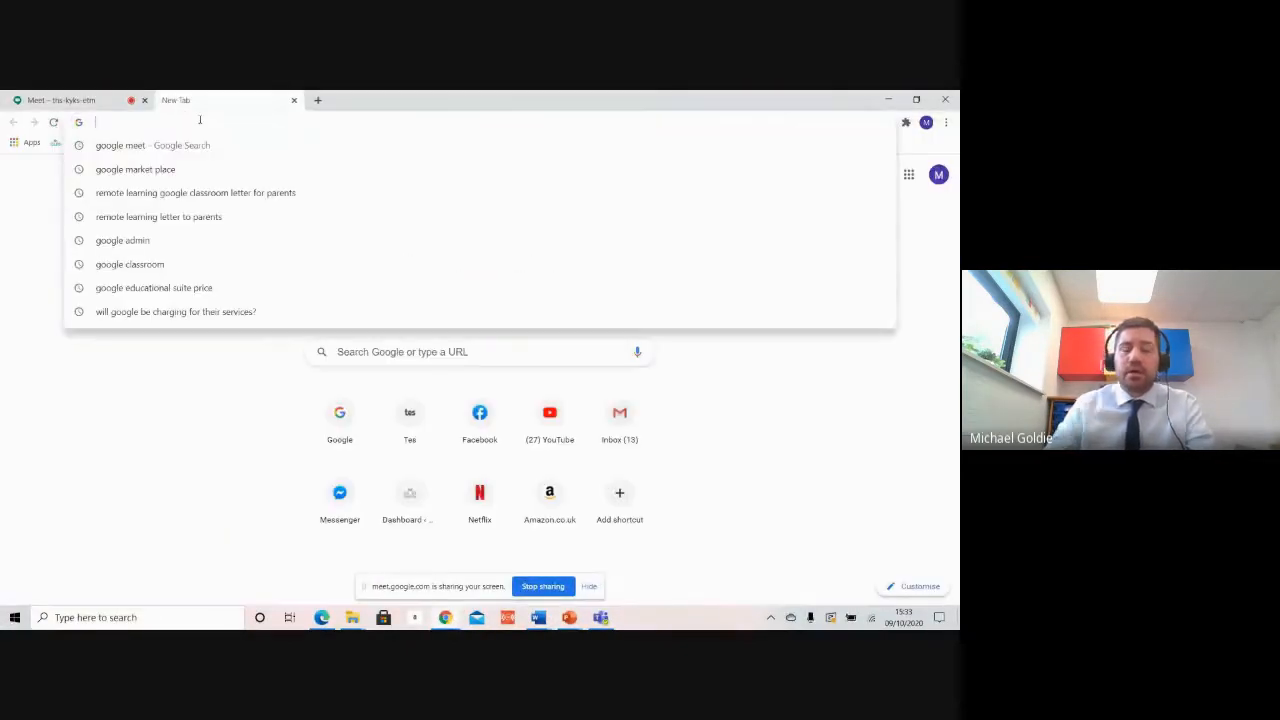
type("google.com")
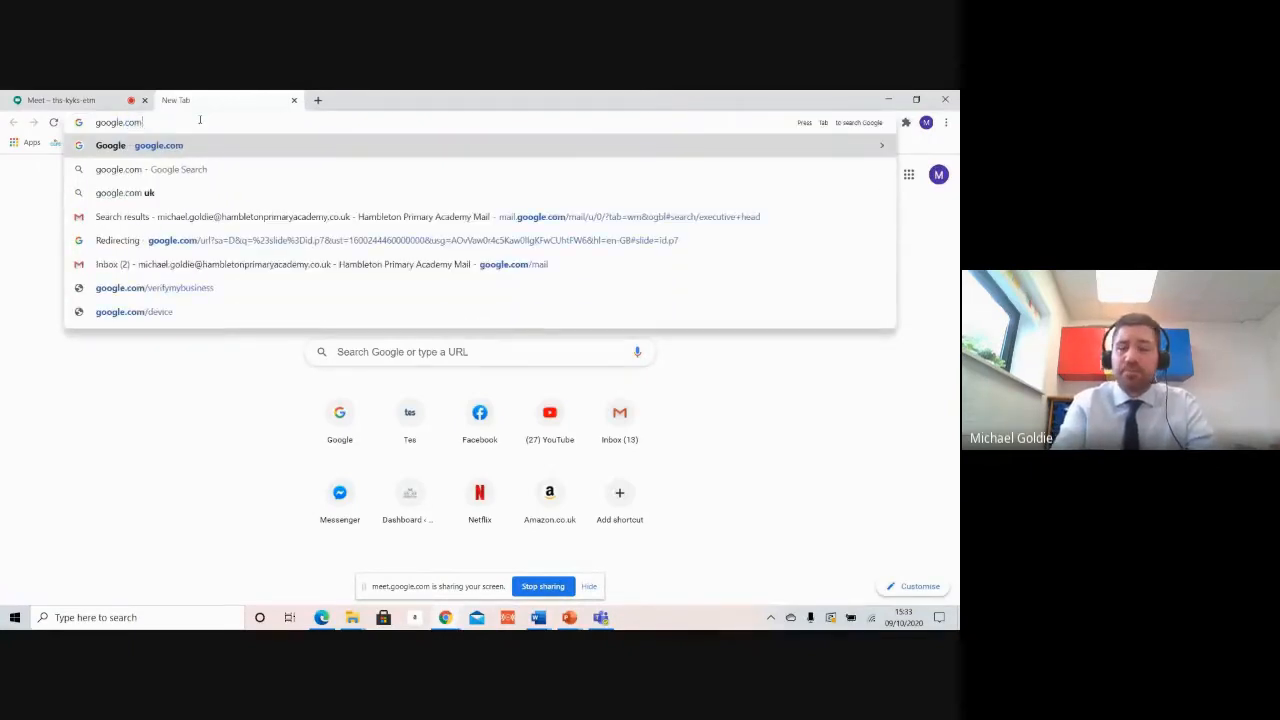
key("Return")
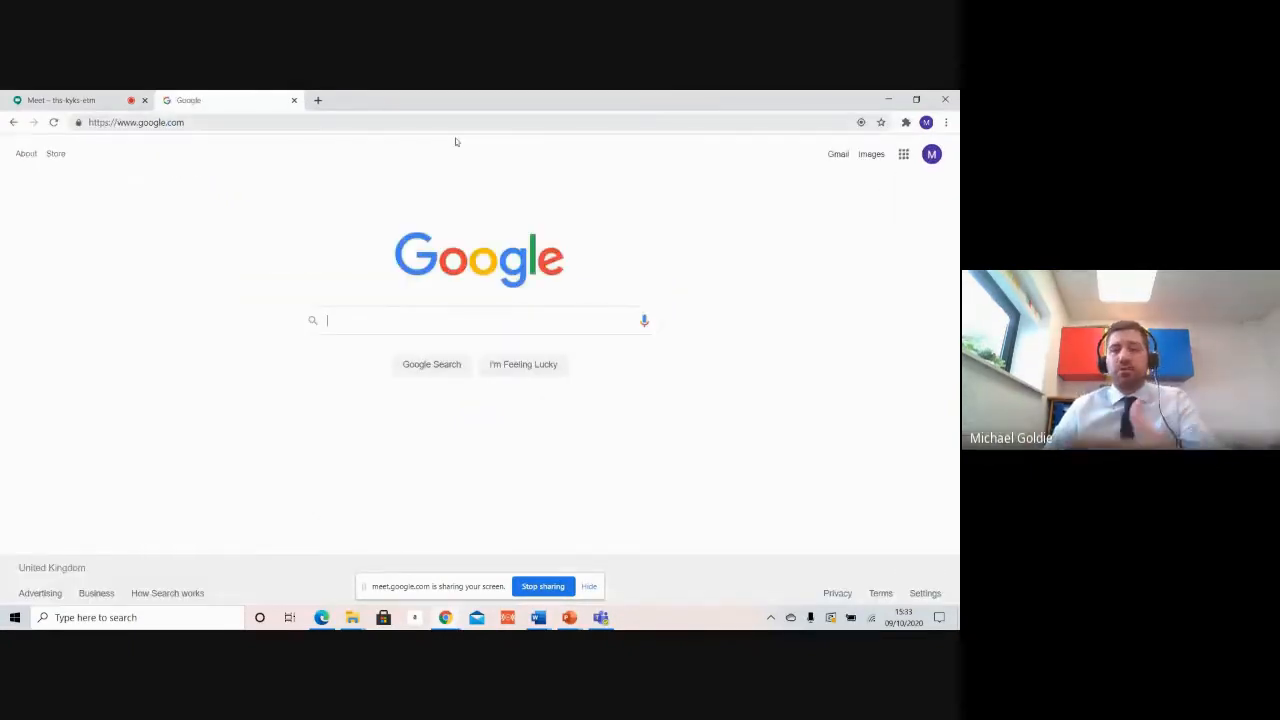
left_click(903, 154)
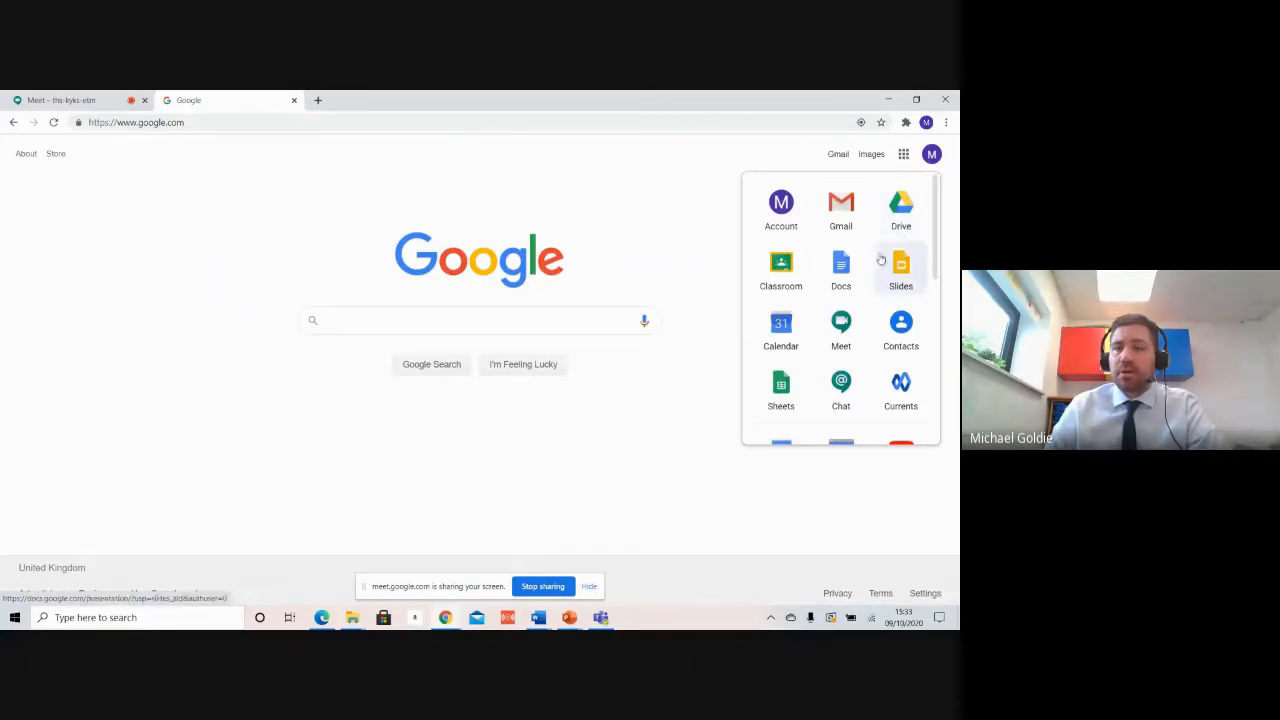
scroll(858, 317, "down", 5)
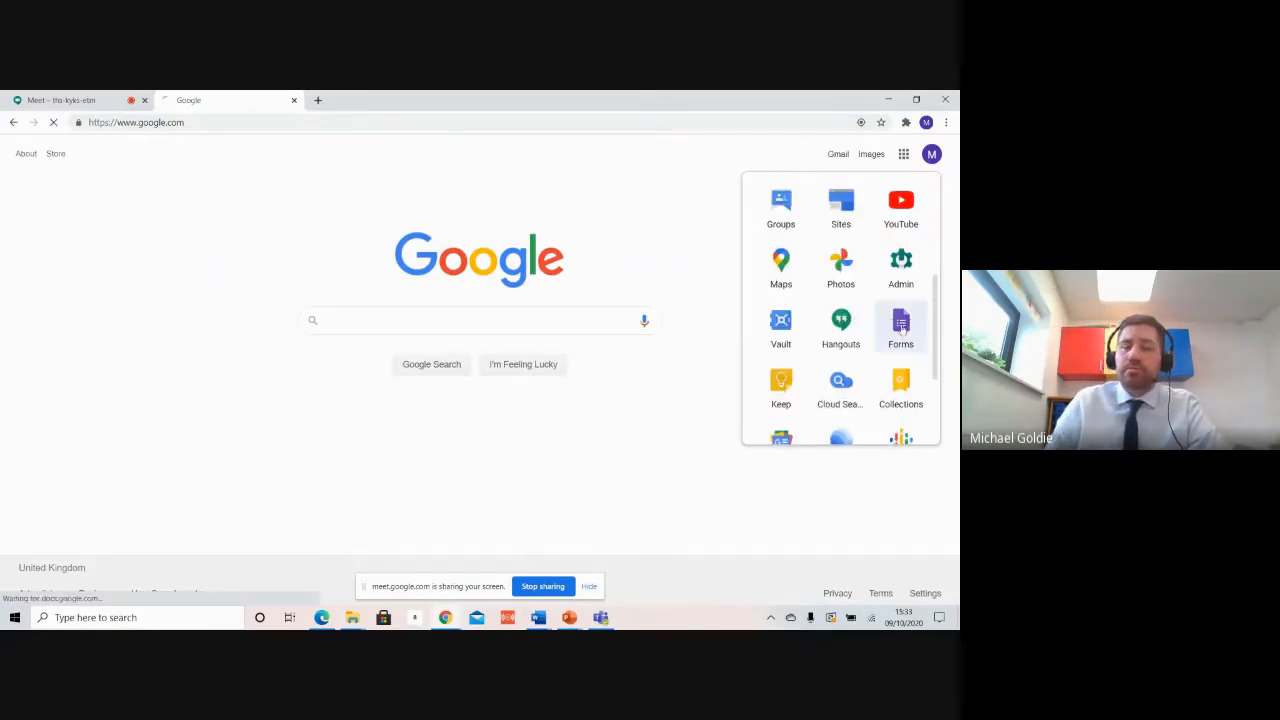
left_click(902, 322)
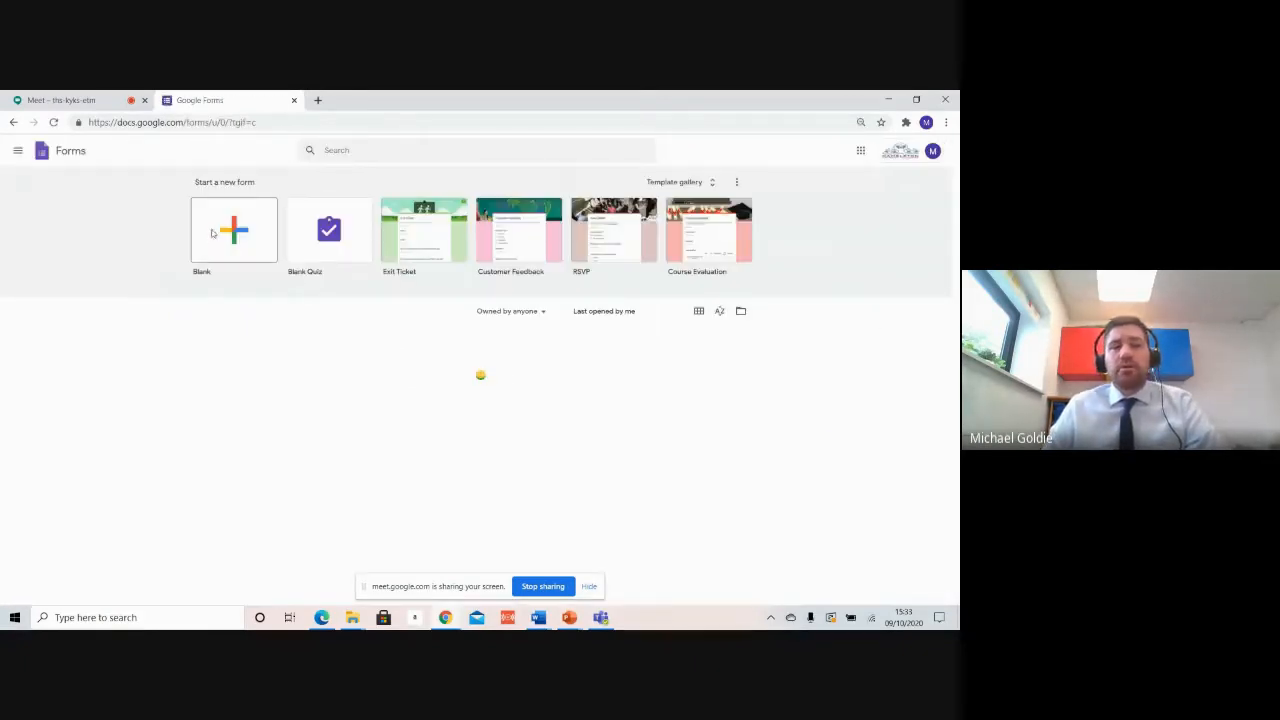
Step: Start a blank form titled 'Parents' Evening'
left_click(214, 233)
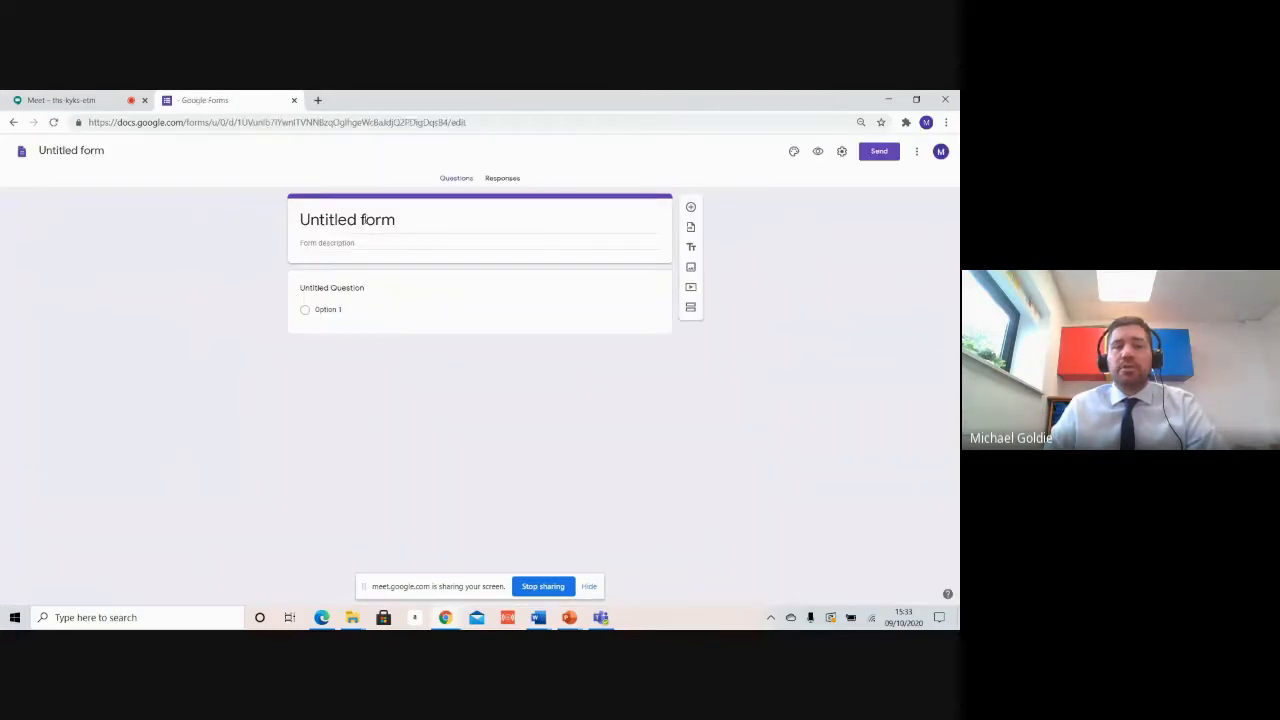
type("Parents")
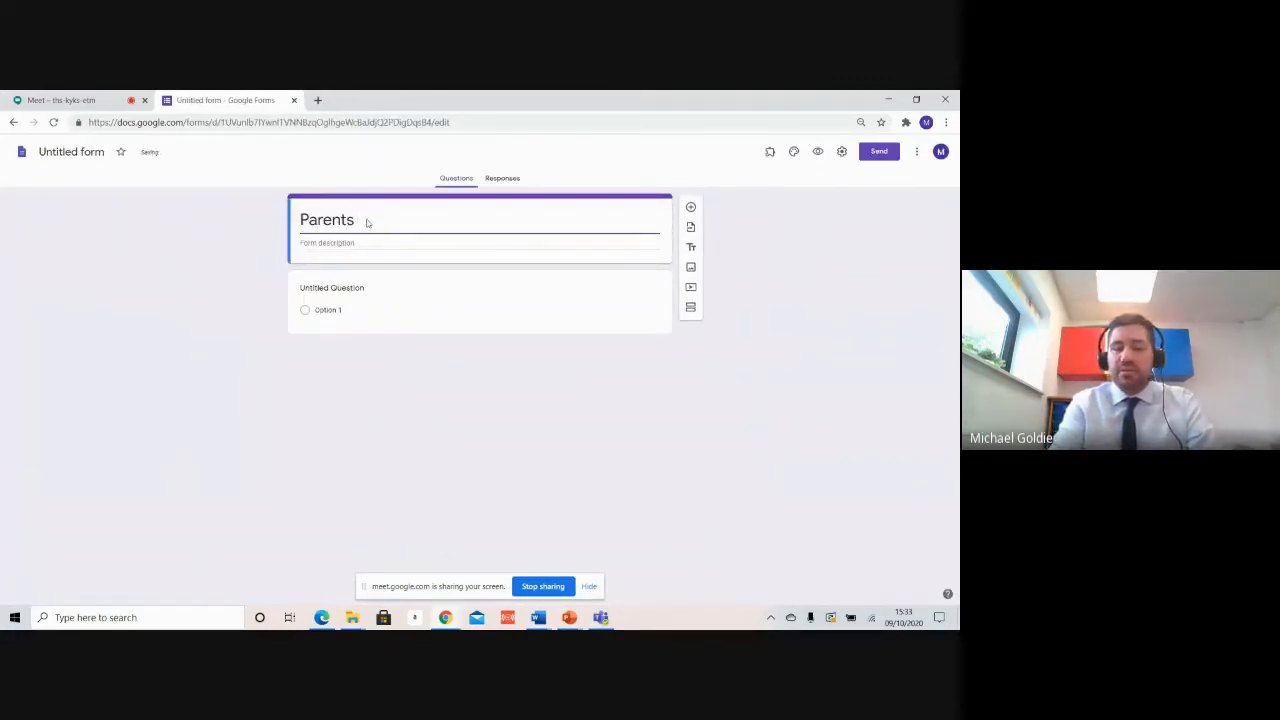
key("BackSpace")
type("' Eve")
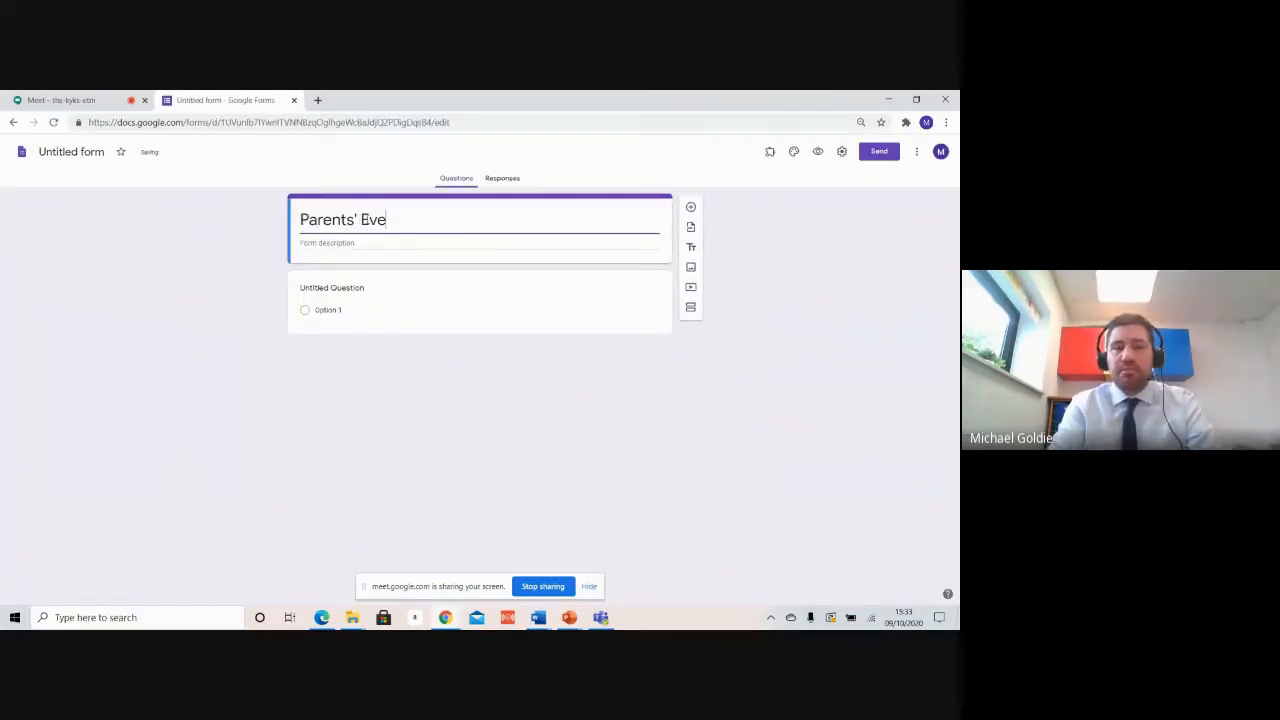
type("ning")
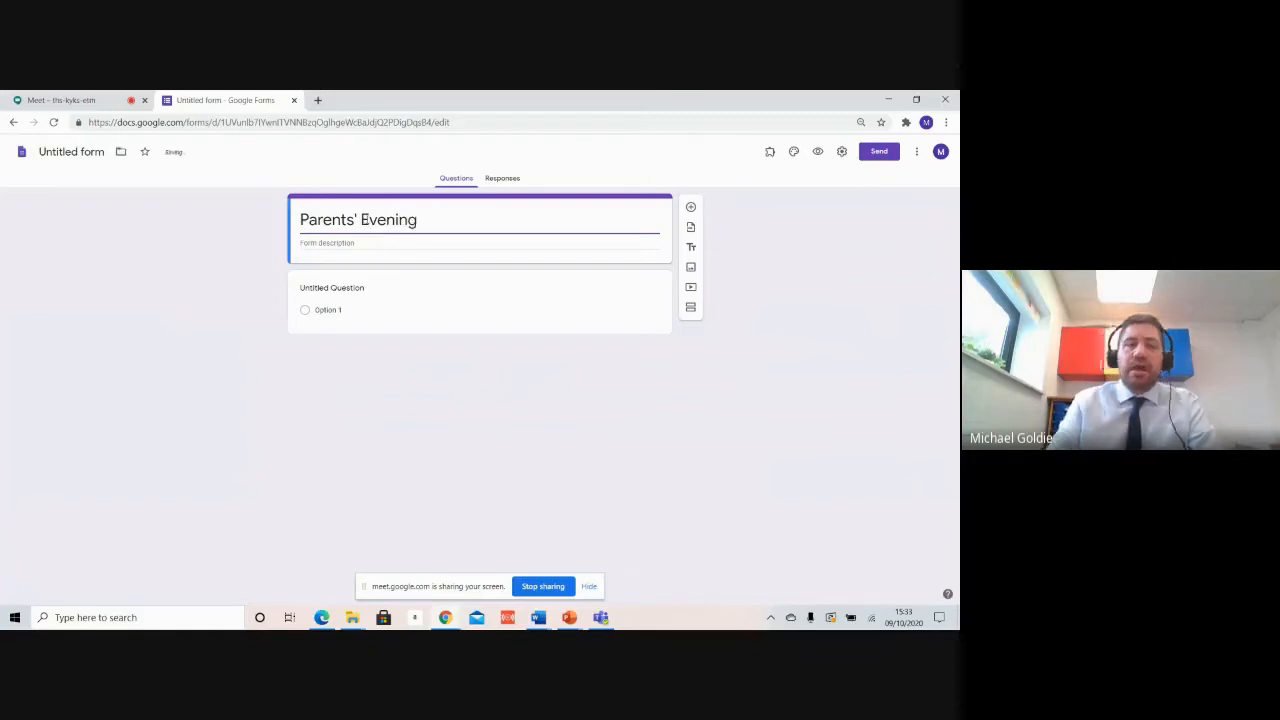
Step: Title the first question 'Child's Name'
left_click(352, 300)
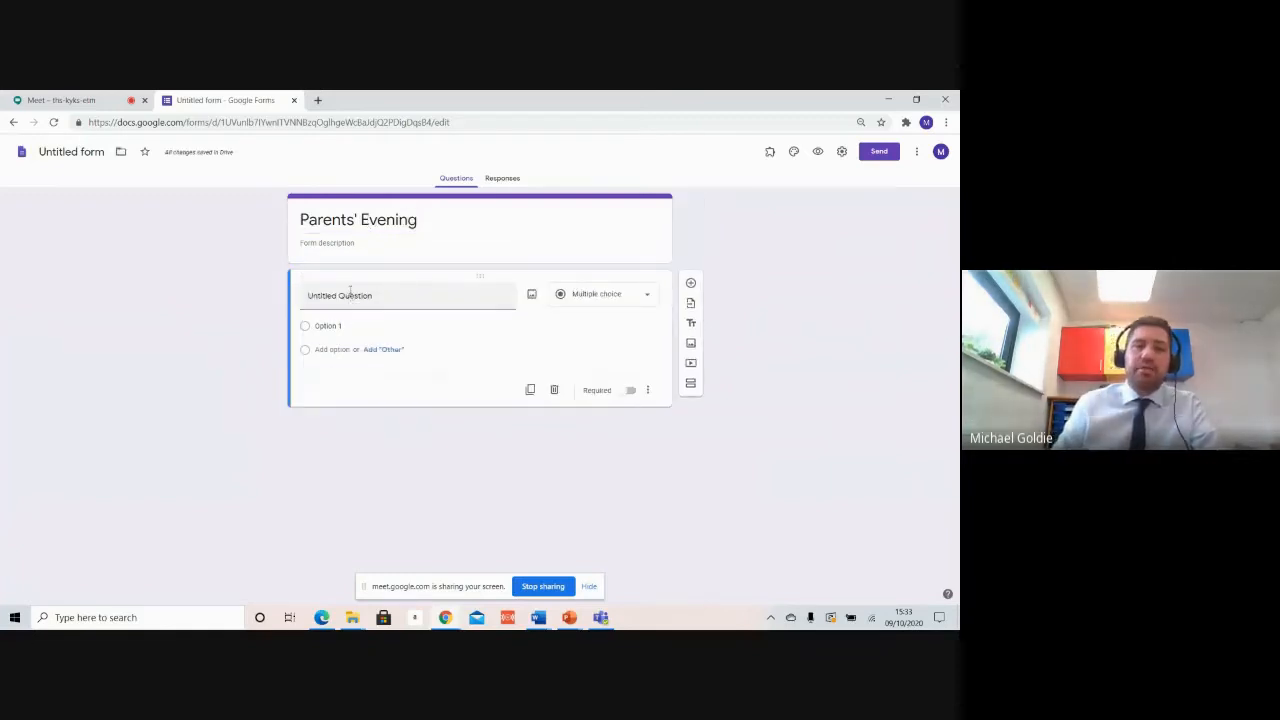
type("Child's n")
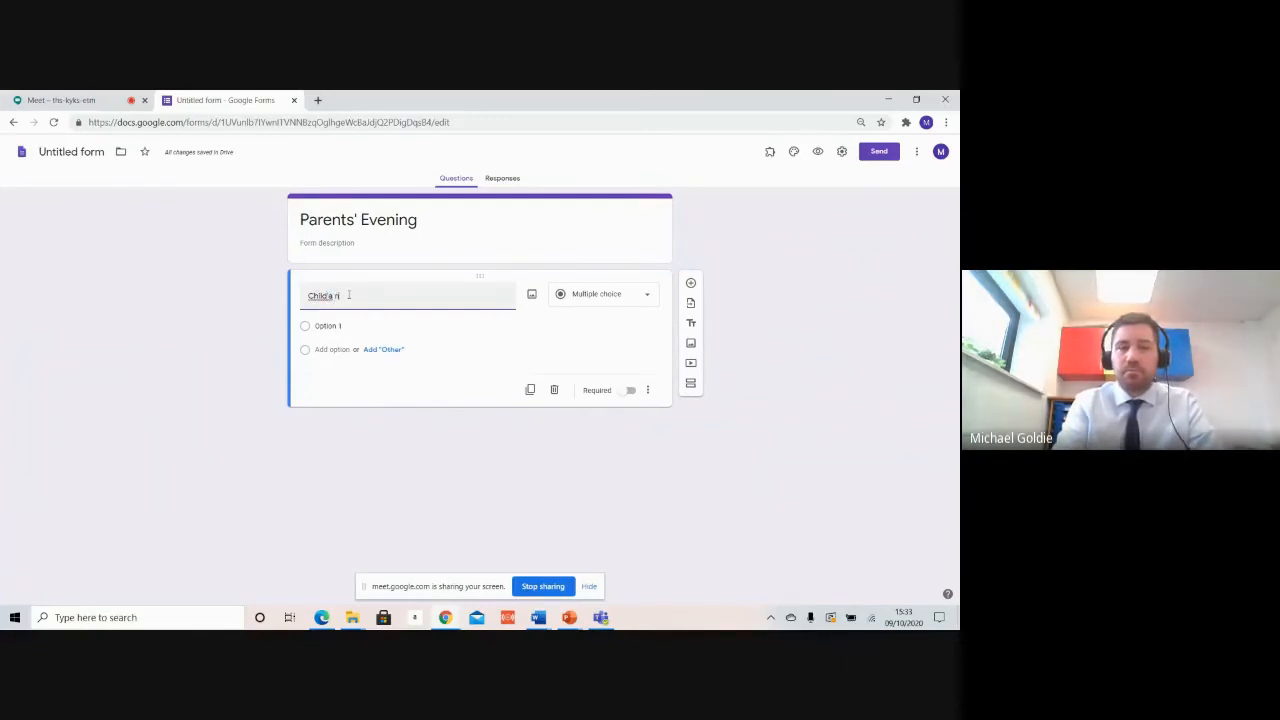
key("BackSpace")
type("NAme")
key("BackSpace")
key("BackSpace")
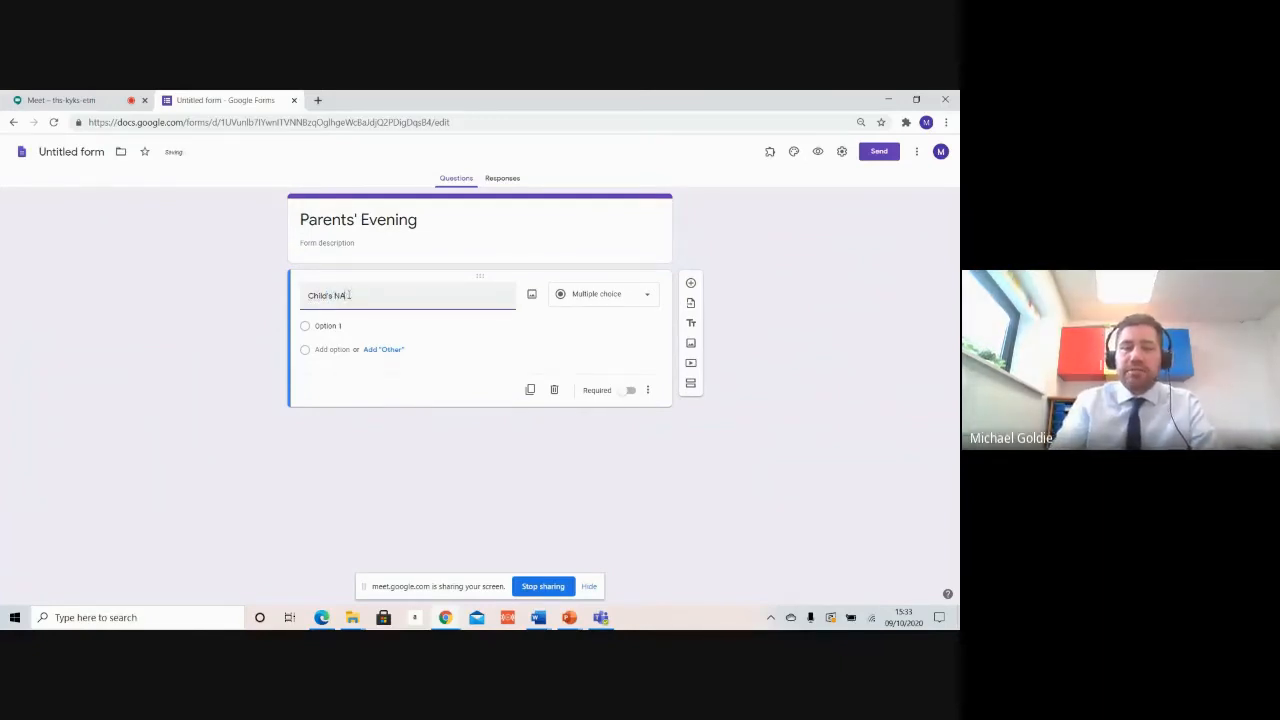
key("BackSpace")
type("ame")
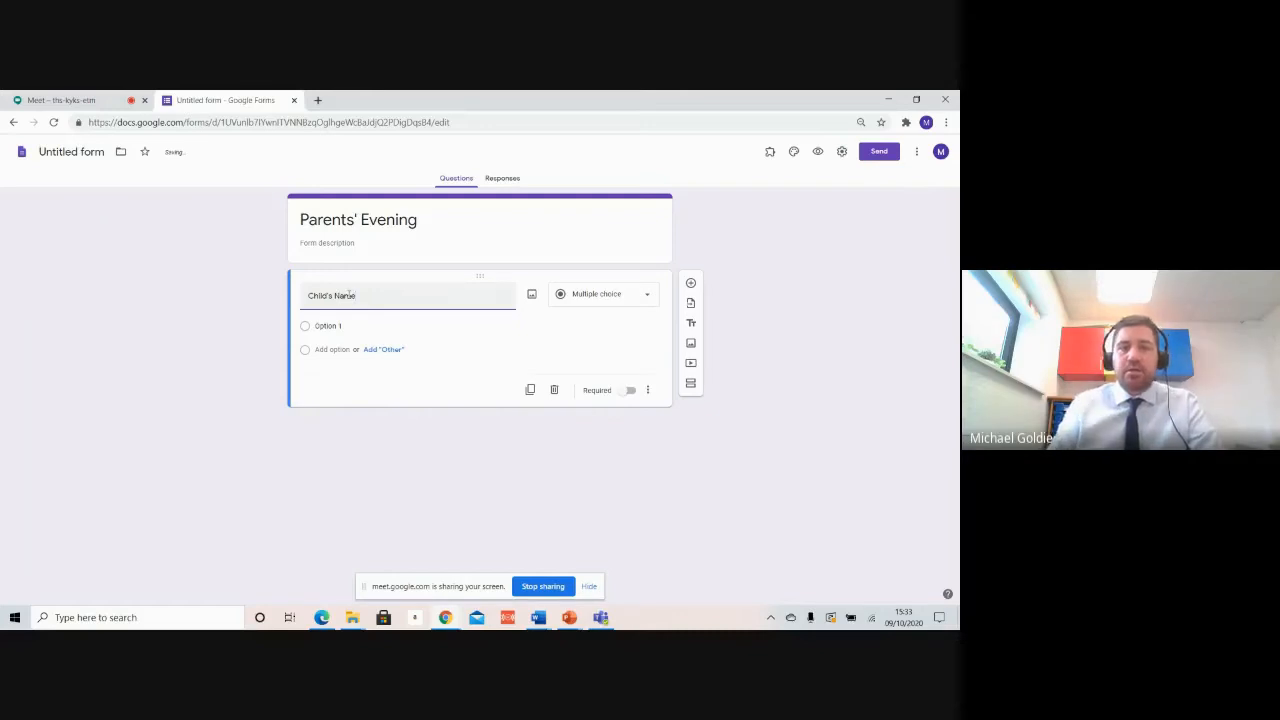
Step: Add a second question and make Child's Name a short-answer question
left_click(690, 283)
left_click(396, 300)
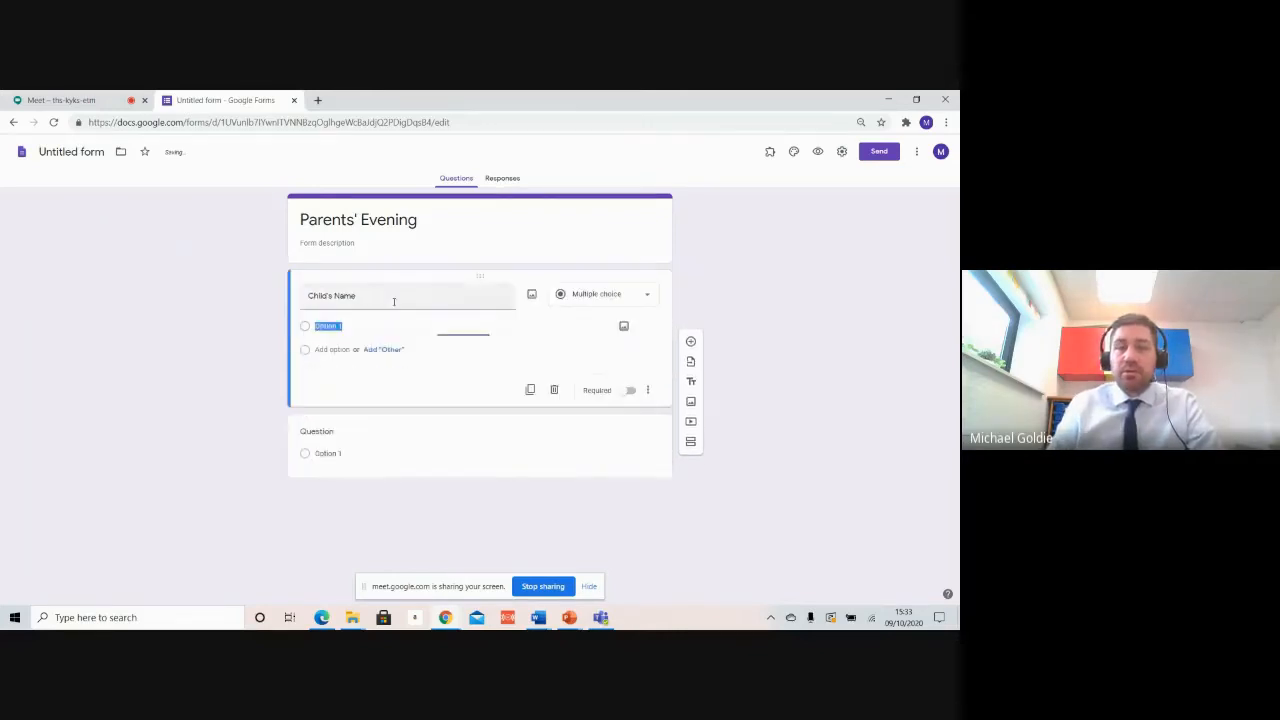
left_click(610, 296)
left_click(603, 245)
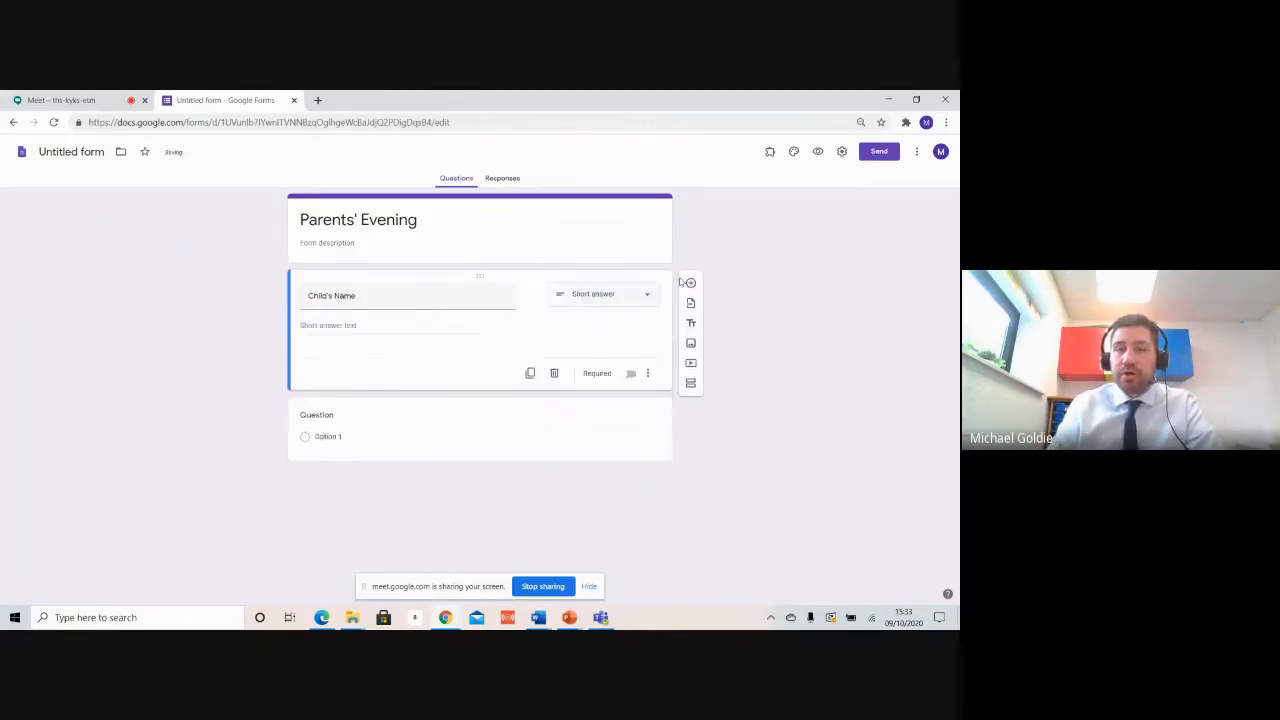
left_click(359, 464)
left_click(377, 371)
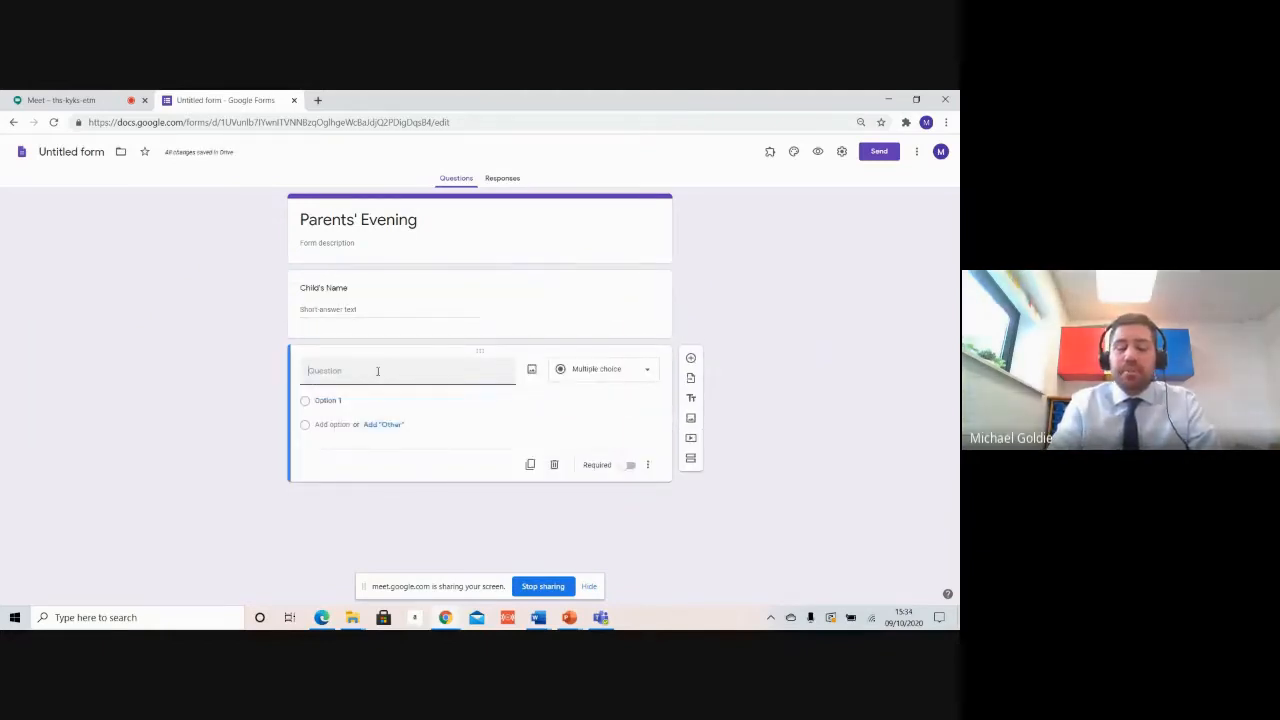
Step: Title the second question 'Preferred Phone Contact' and add a third question below it
type("Parent")
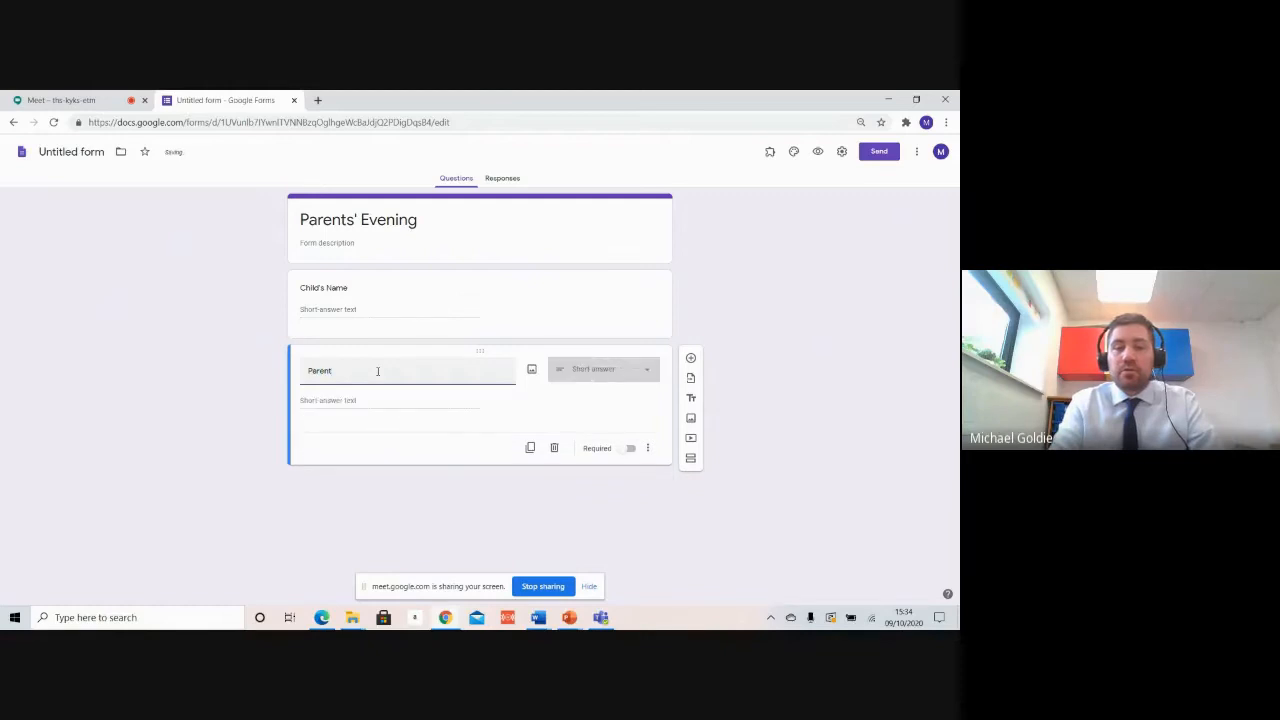
type("s'")
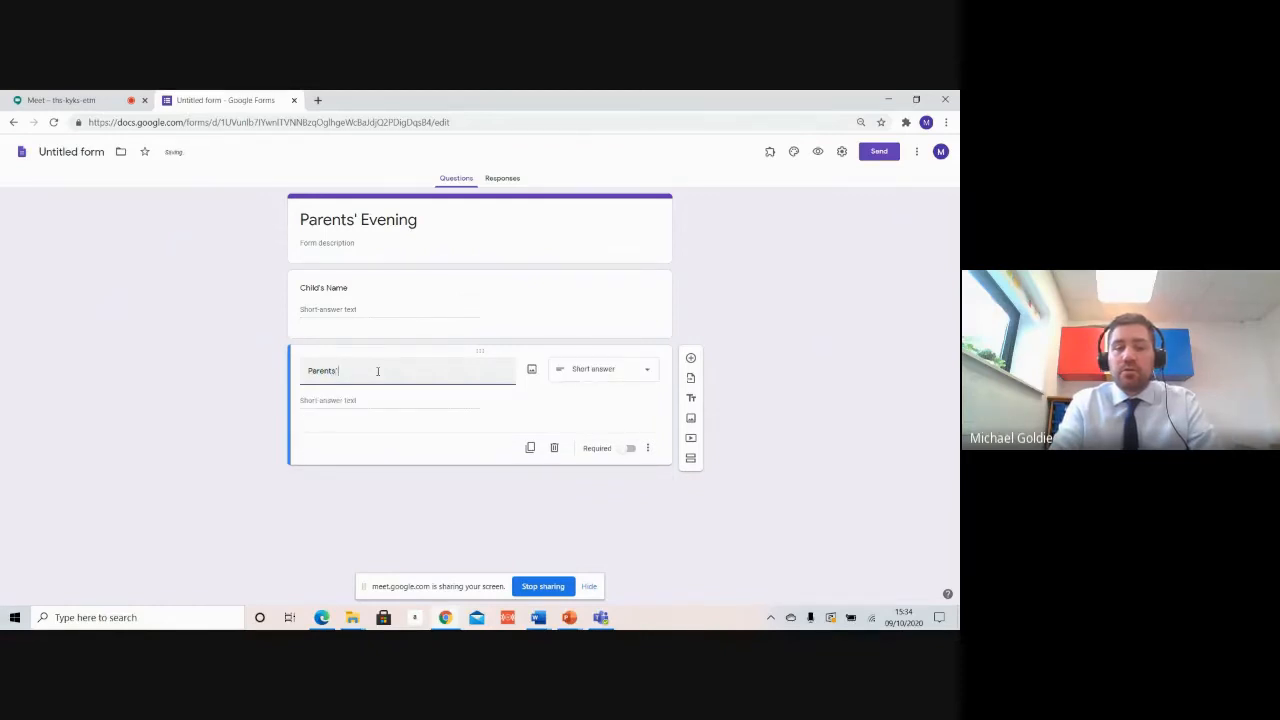
type(" Email Detai")
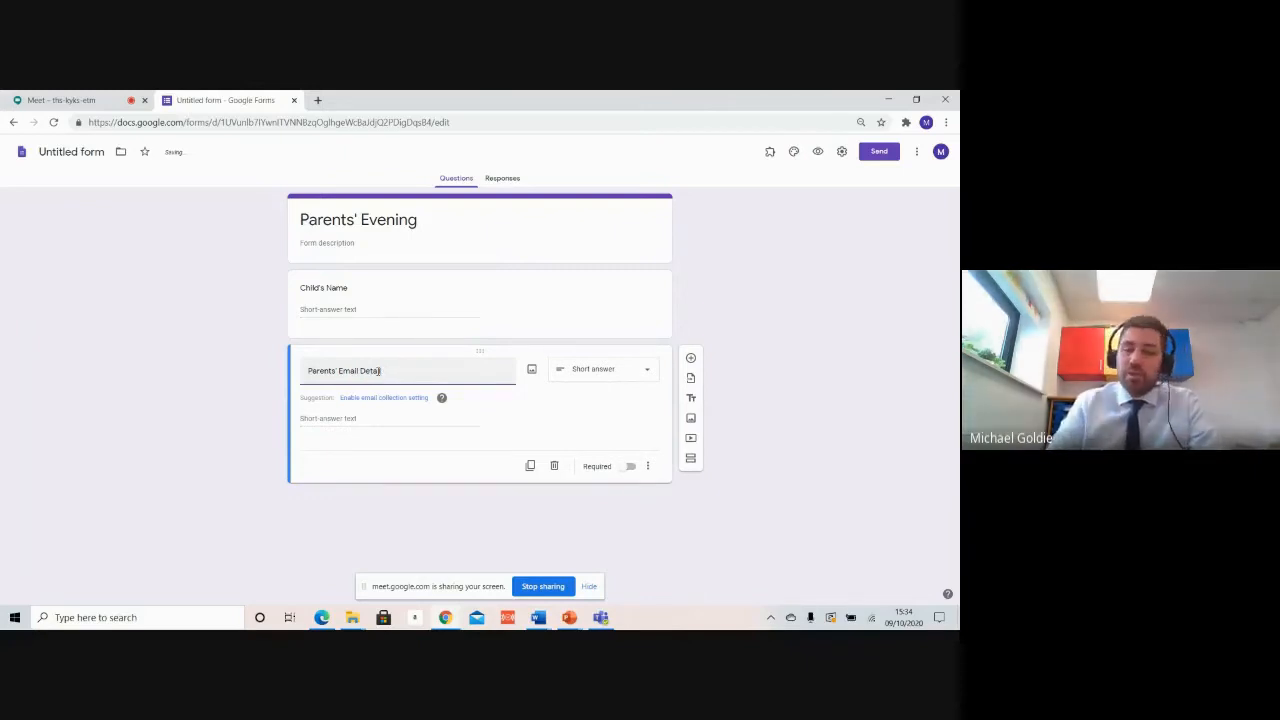
key("BackSpace")
key("BackSpace")
key("BackSpace")
key("BackSpace")
key("BackSpace")
key("BackSpace")
key("BackSpace")
key("BackSpace")
key("BackSpace")
key("BackSpace")
key("BackSpace")
key("BackSpace")
key("BackSpace")
key("BackSpace")
key("BackSpace")
key("BackSpace")
key("BackSpace")
key("BackSpace")
key("BackSpace")
key("BackSpace")
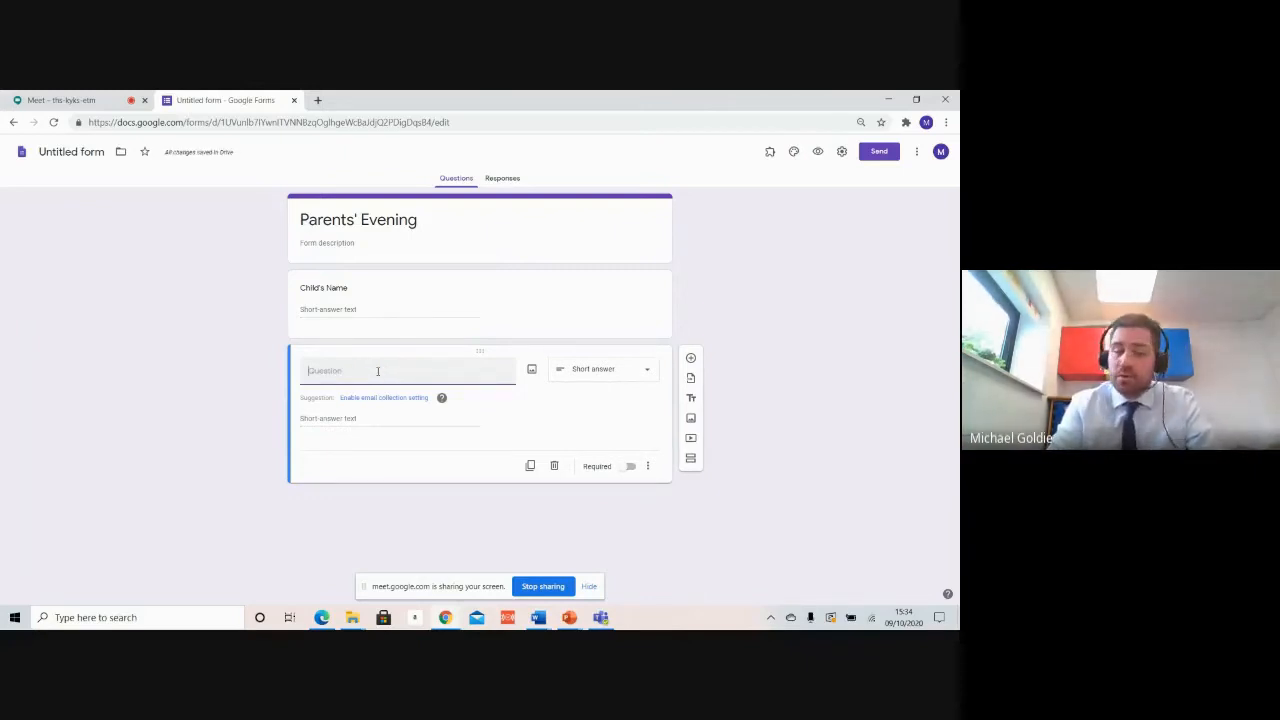
type("Preffere")
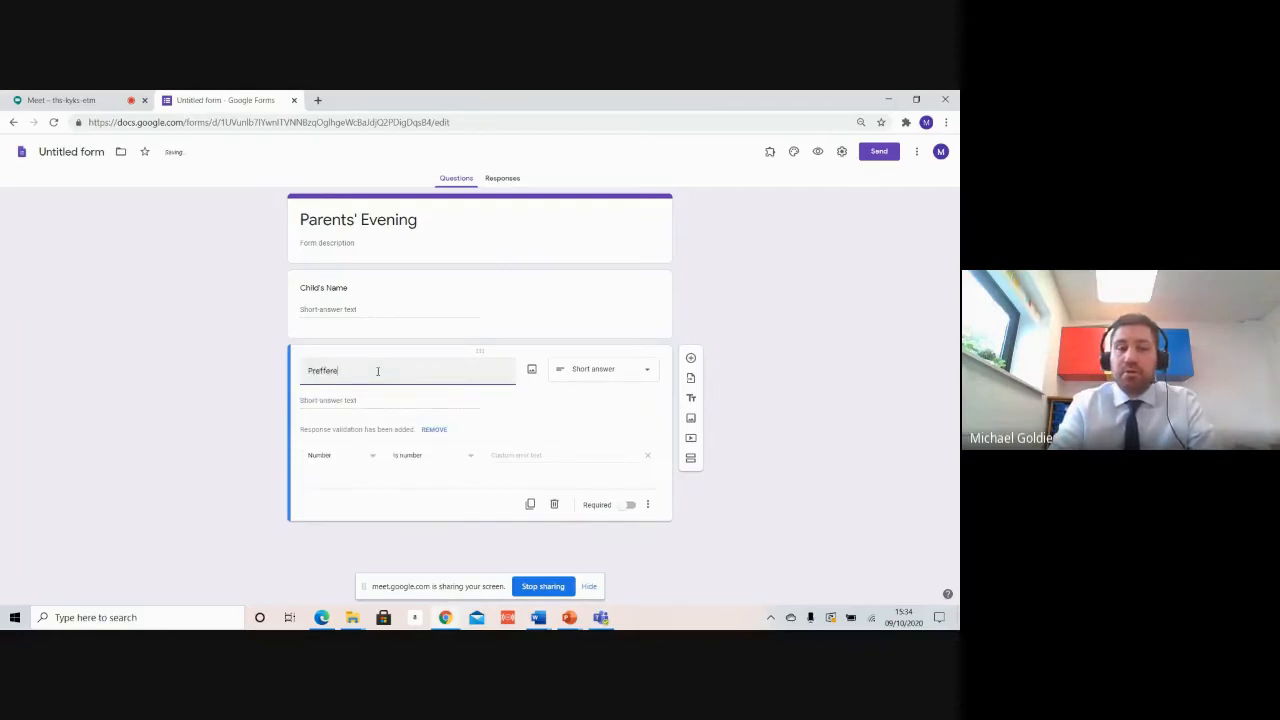
key("BackSpace")
key("BackSpace")
key("BackSpace")
key("BackSpace")
type("err")
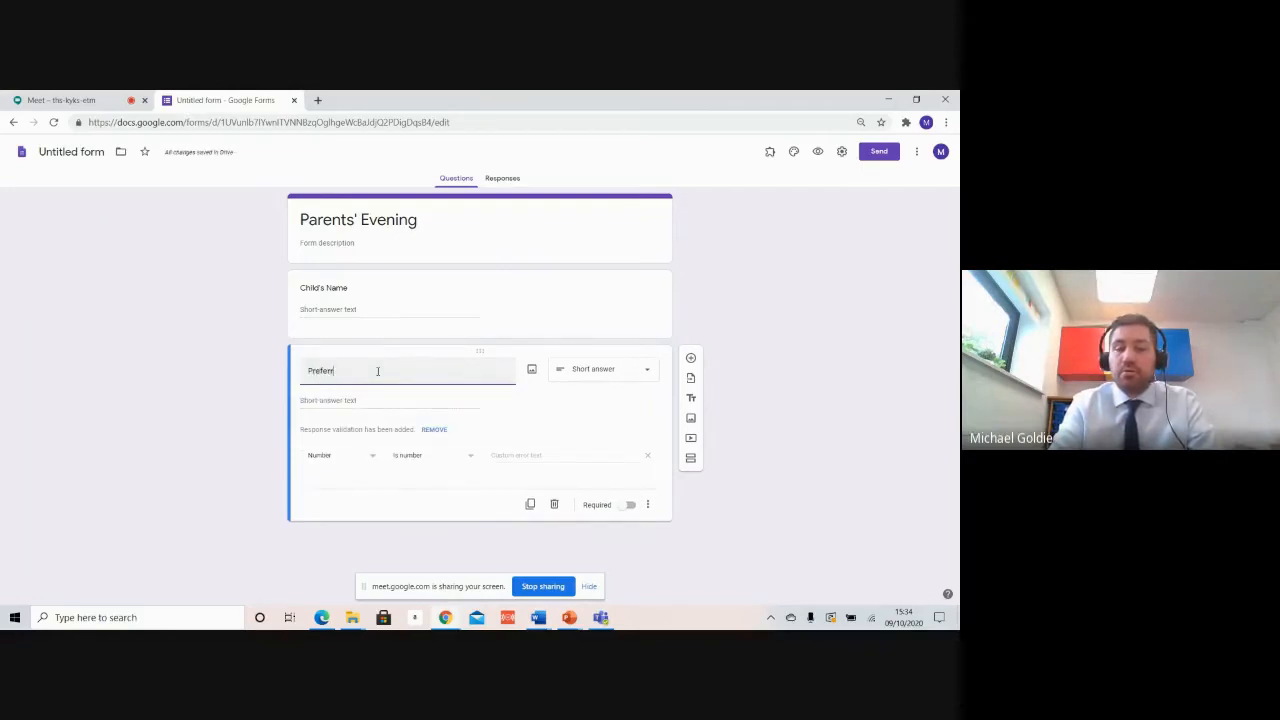
type("ed Phone Contact")
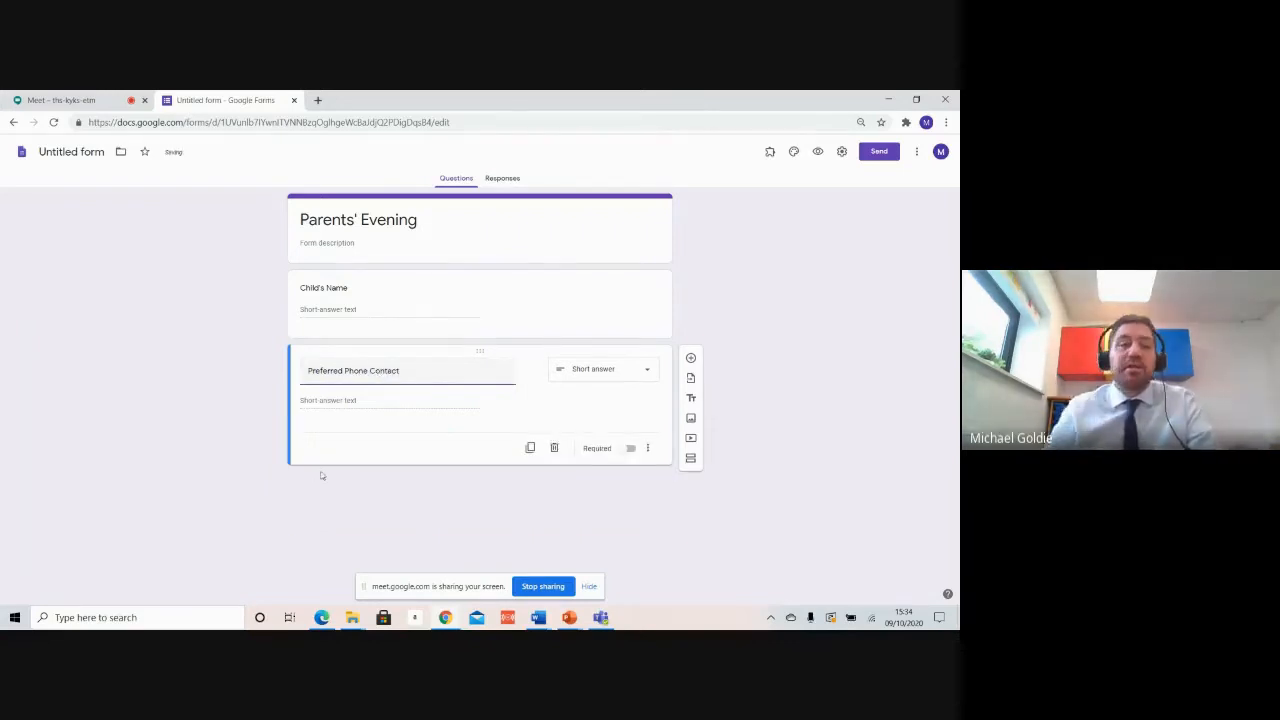
left_click(690, 360)
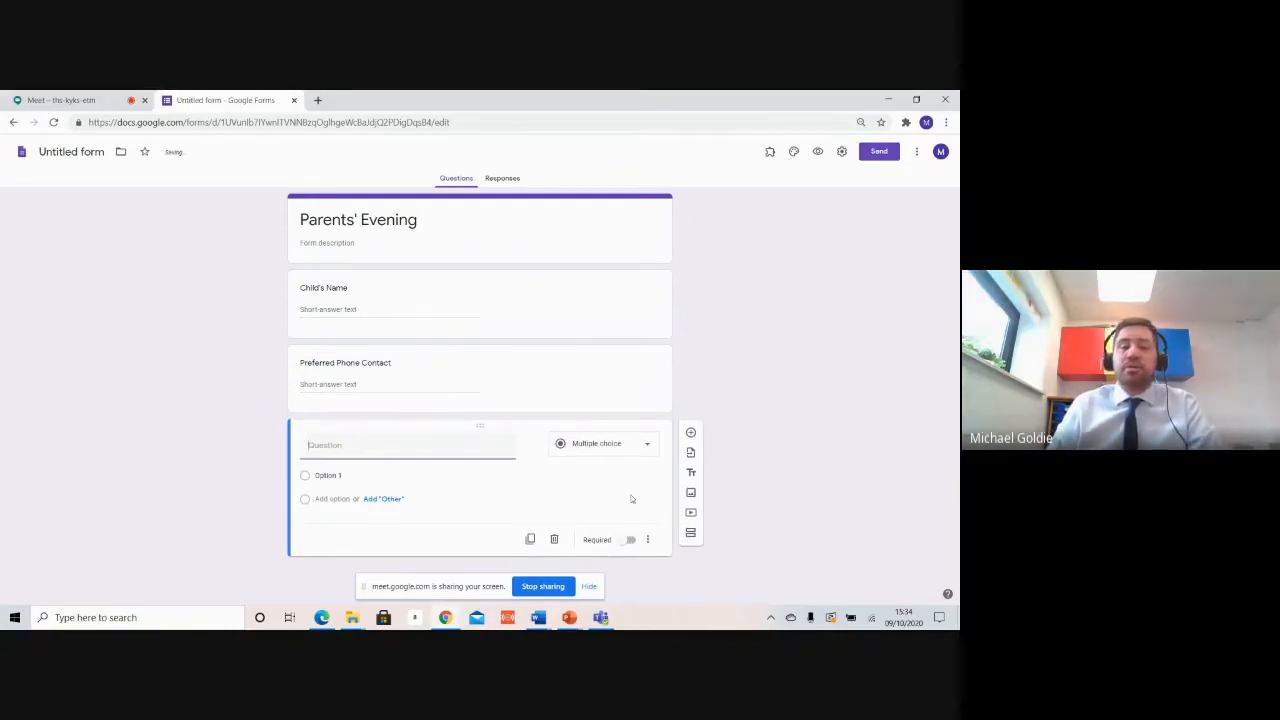
Step: Make the third question a drop-down with options 10:00, 10:10, 10:20 and 10:30
left_click(587, 448)
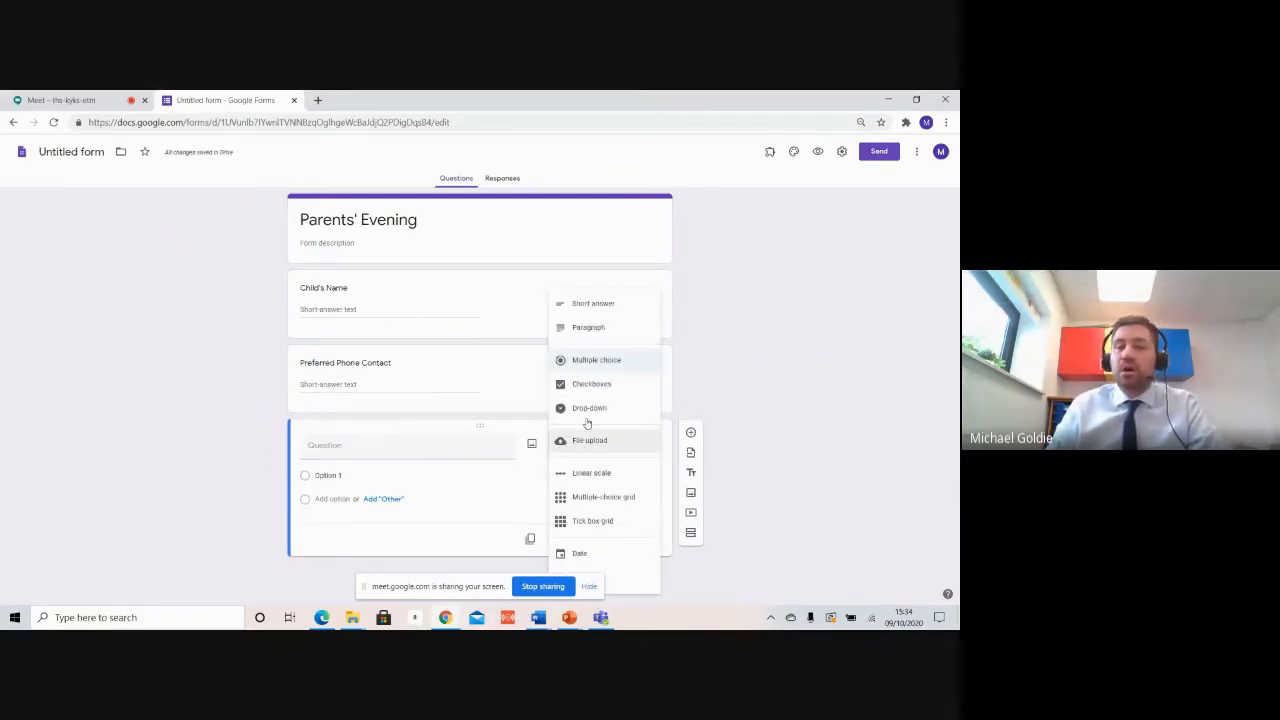
left_click(595, 408)
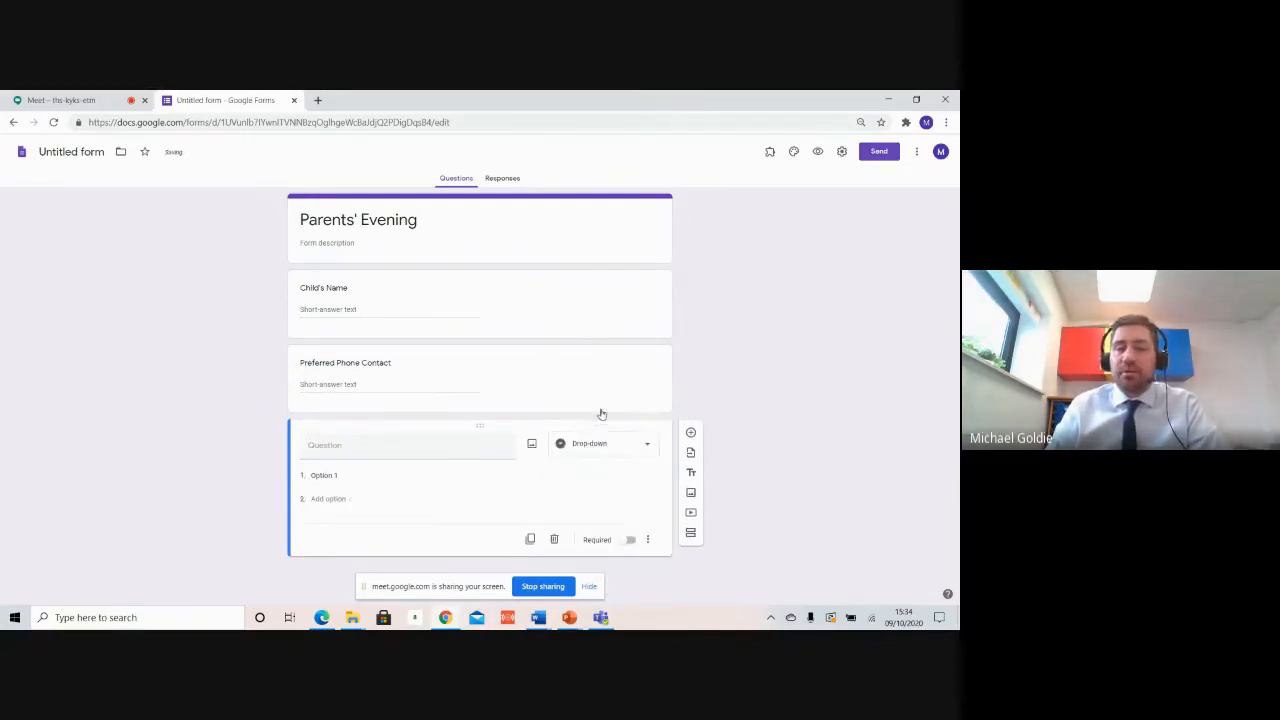
left_click(370, 479)
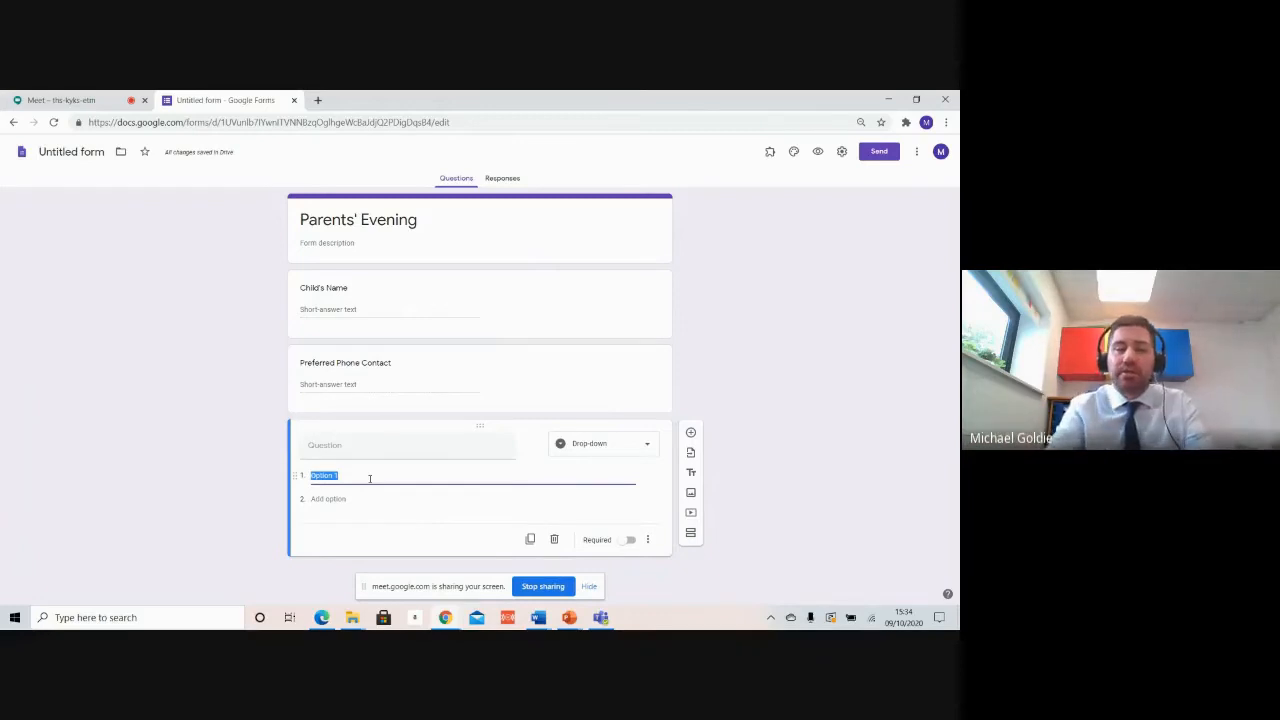
type("10")
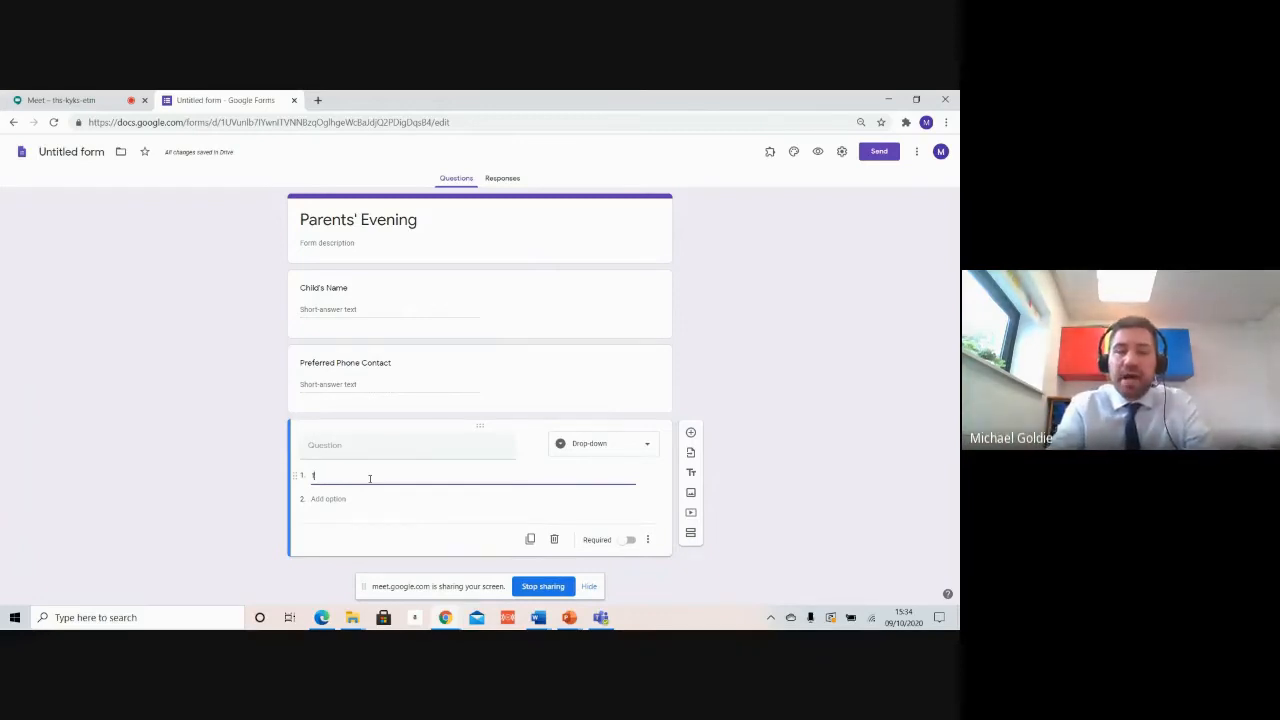
type(":00")
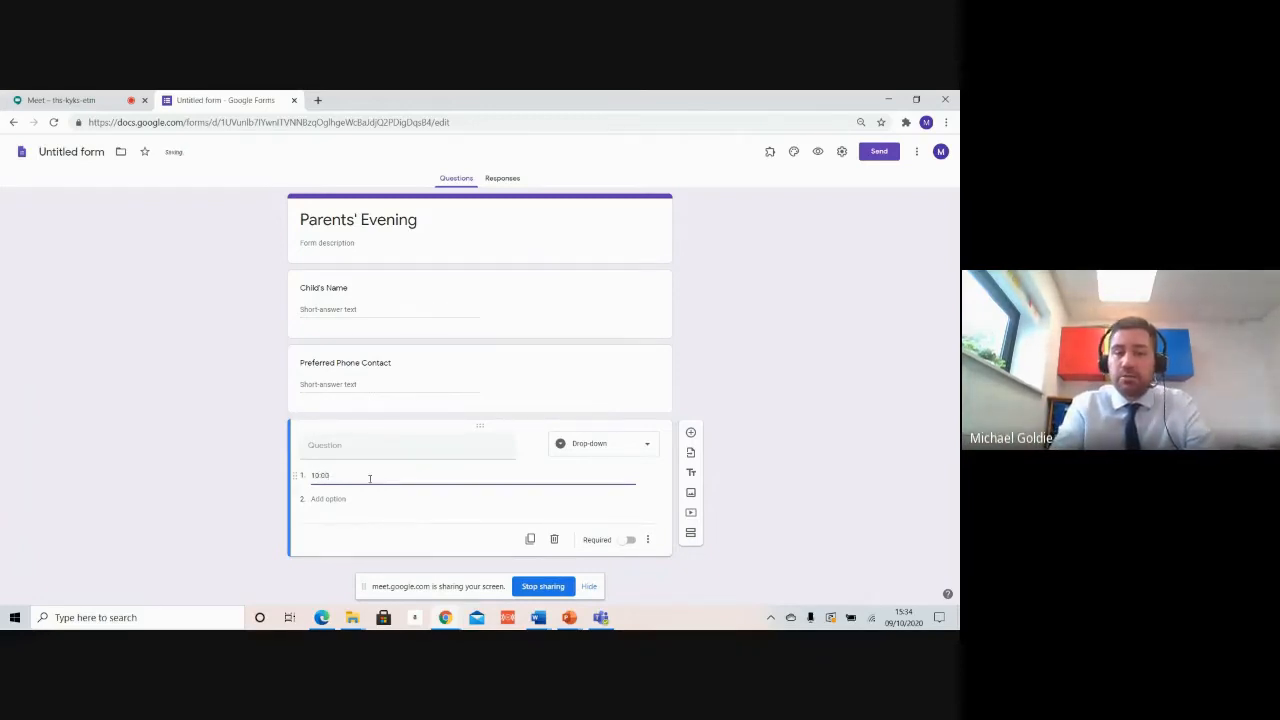
key("Return")
type("10")
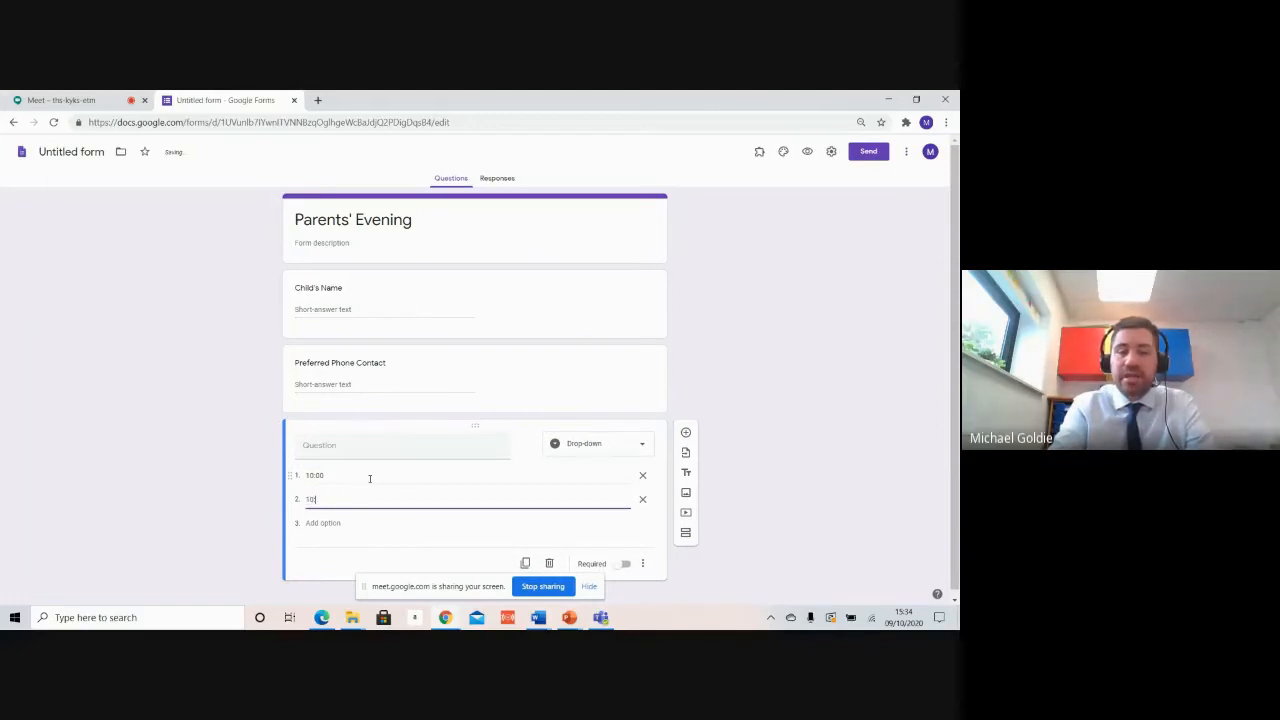
type(":10")
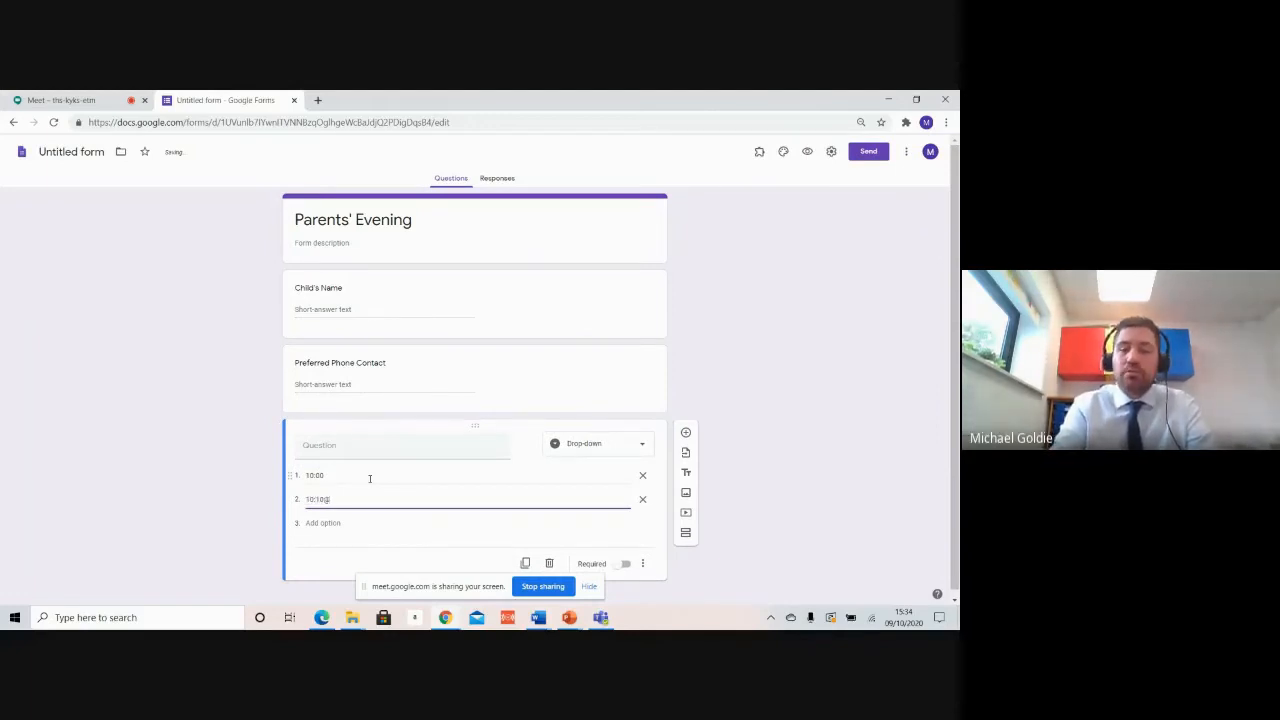
key("Return")
type("10")
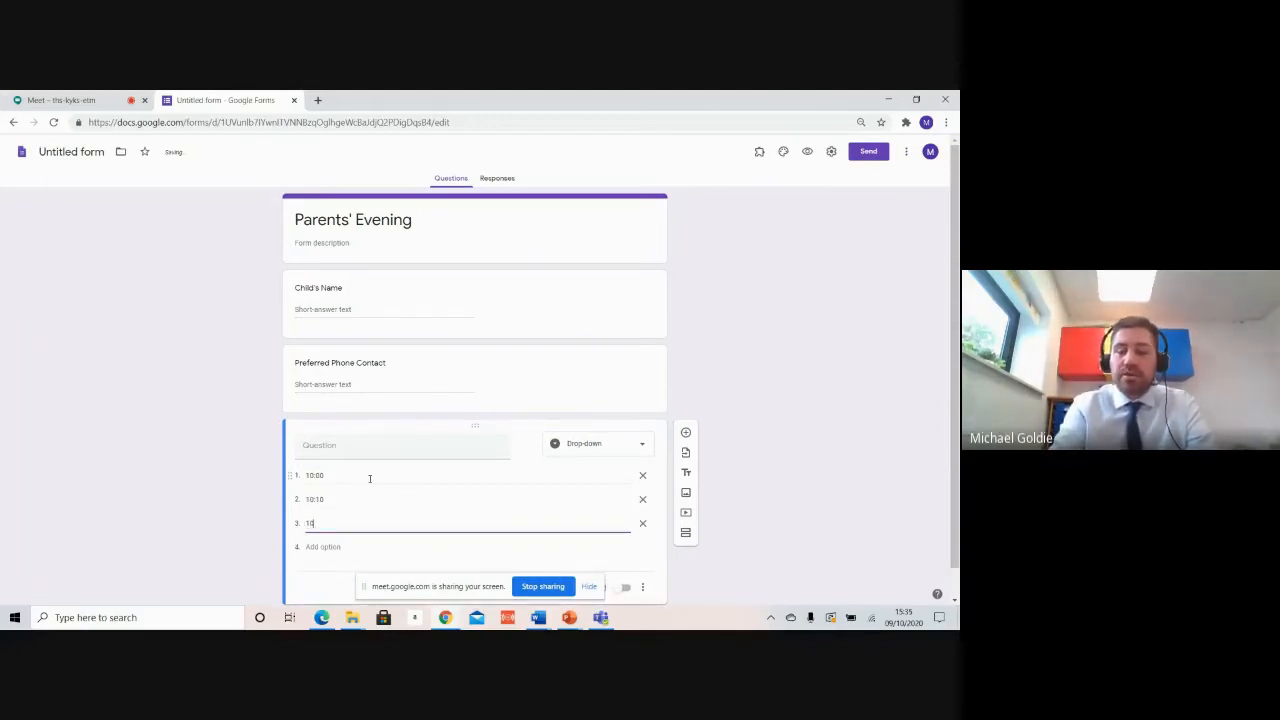
type(":20")
key("Return")
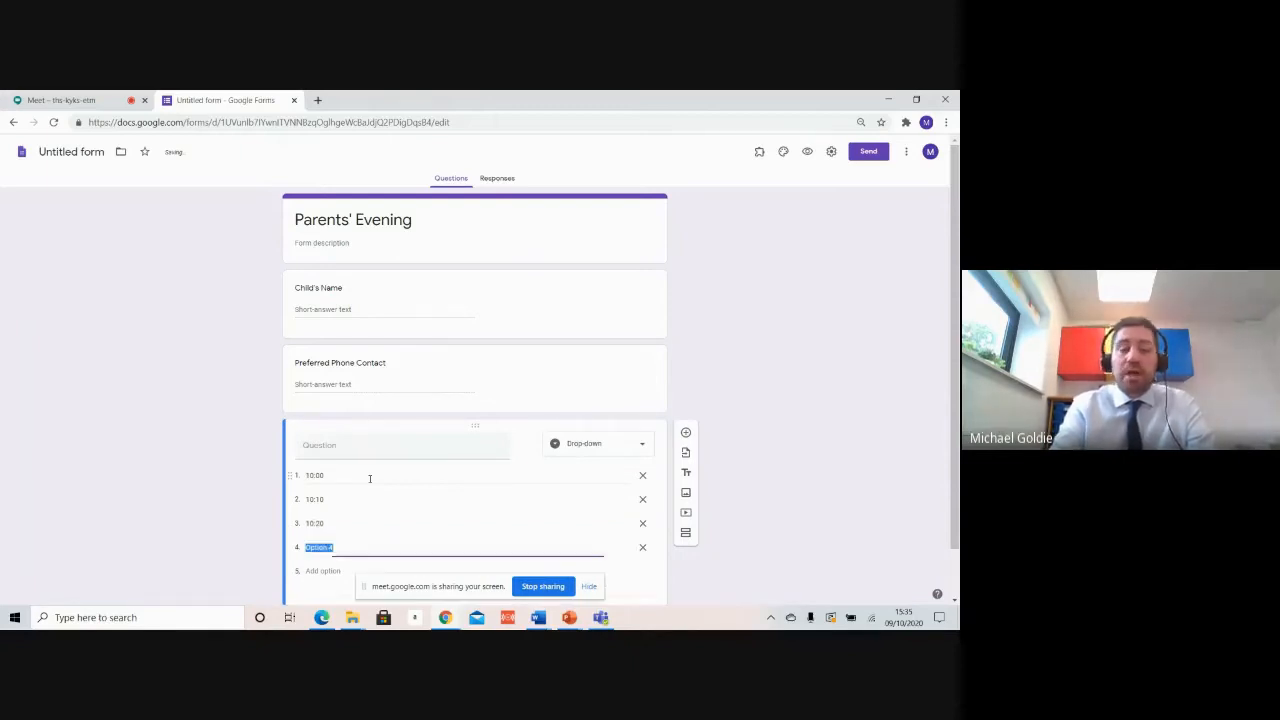
type("10")
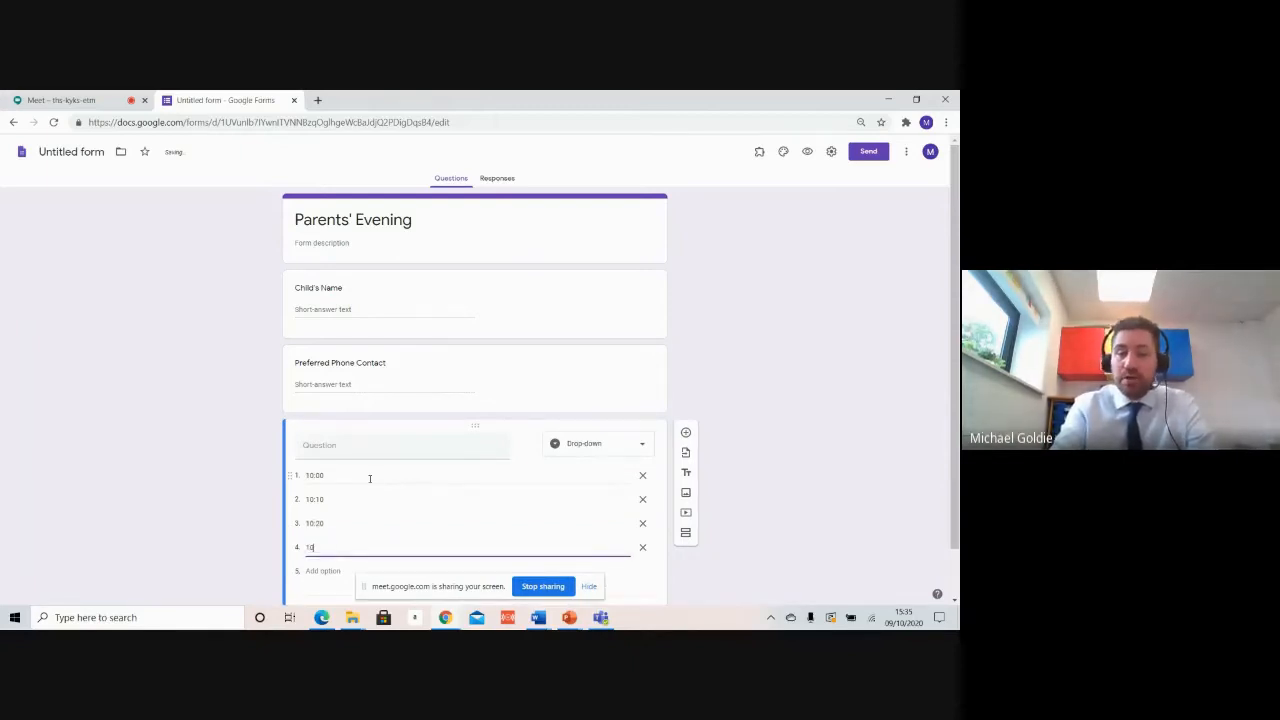
type(":30")
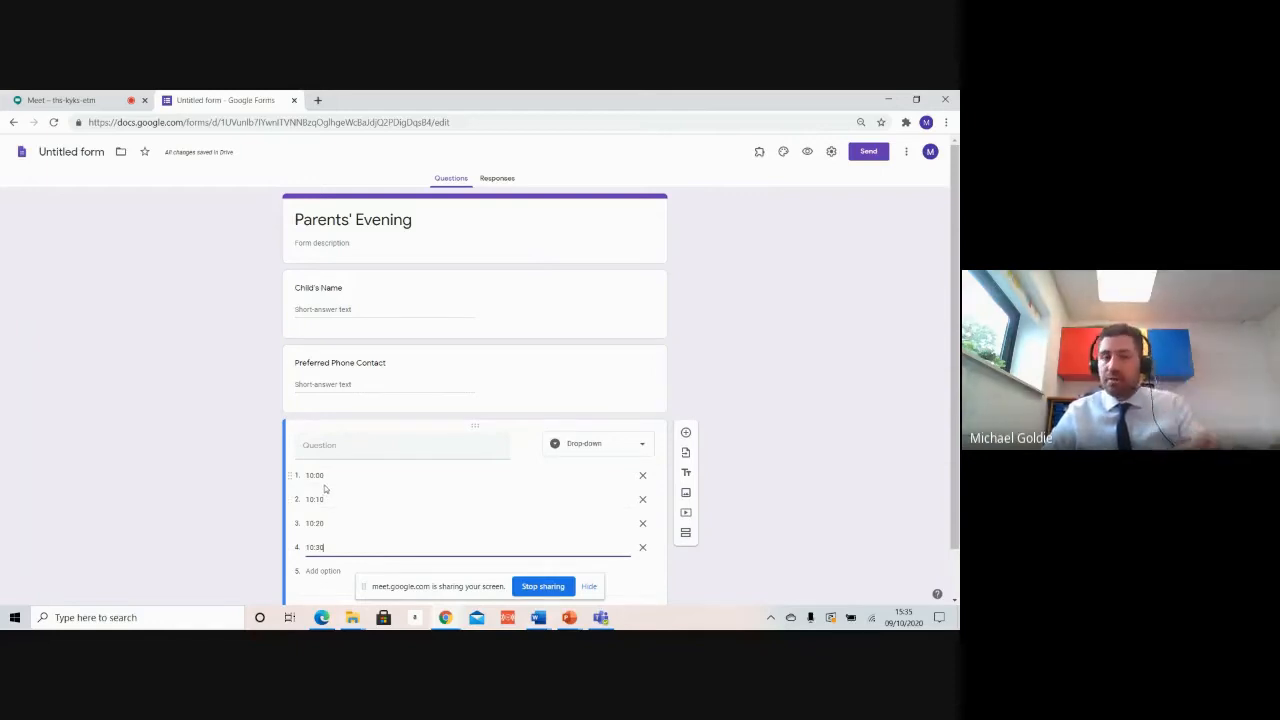
scroll(361, 490, "down", 1)
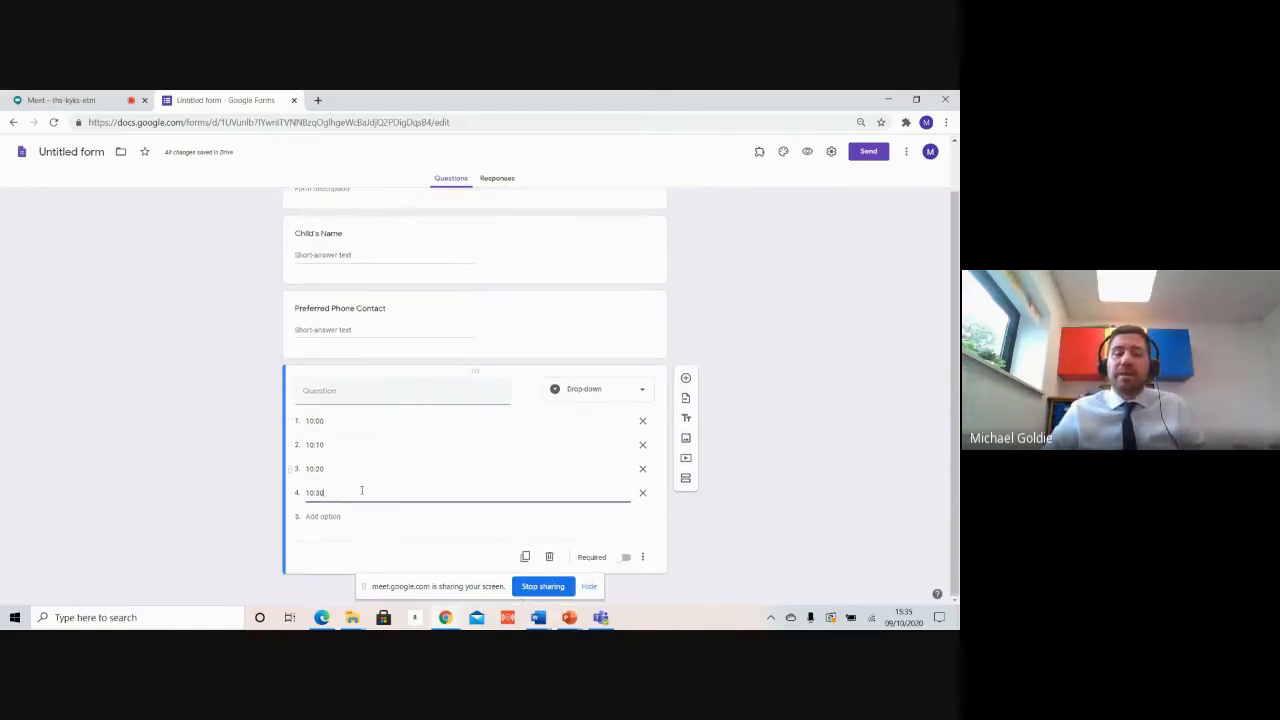
scroll(361, 490, "up", 1)
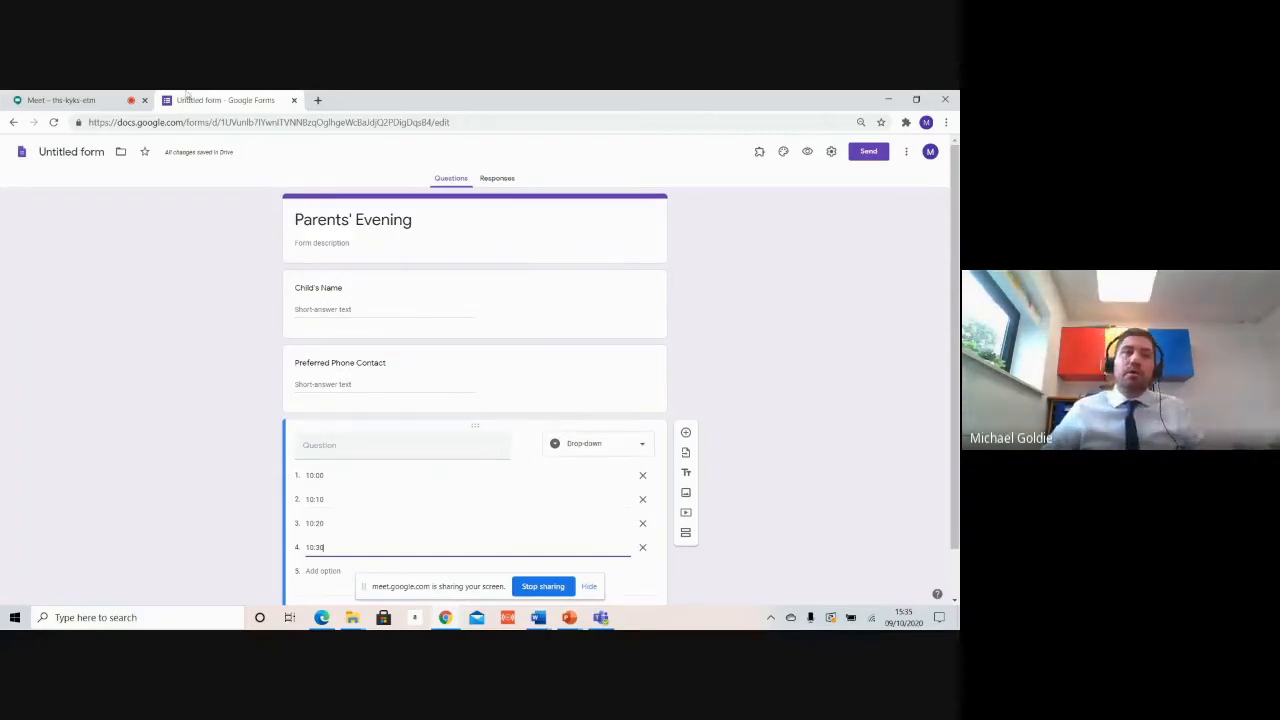
left_click(332, 146)
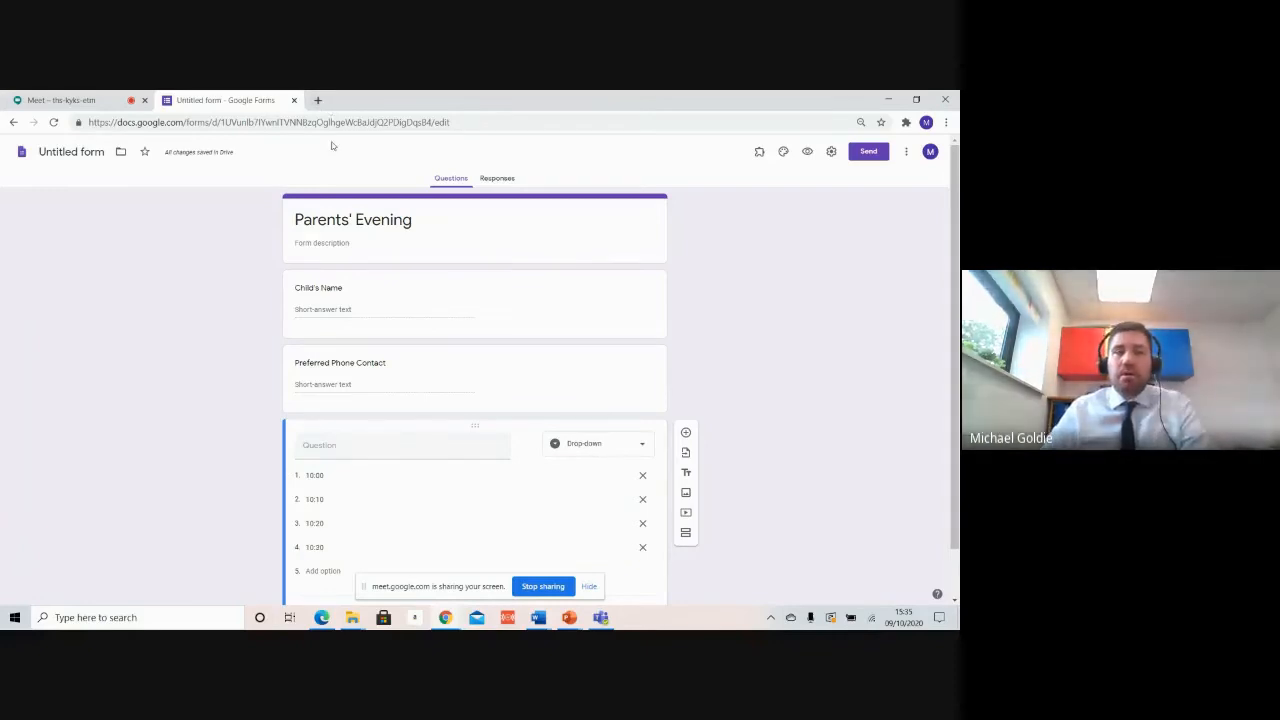
key("alt+Tab")
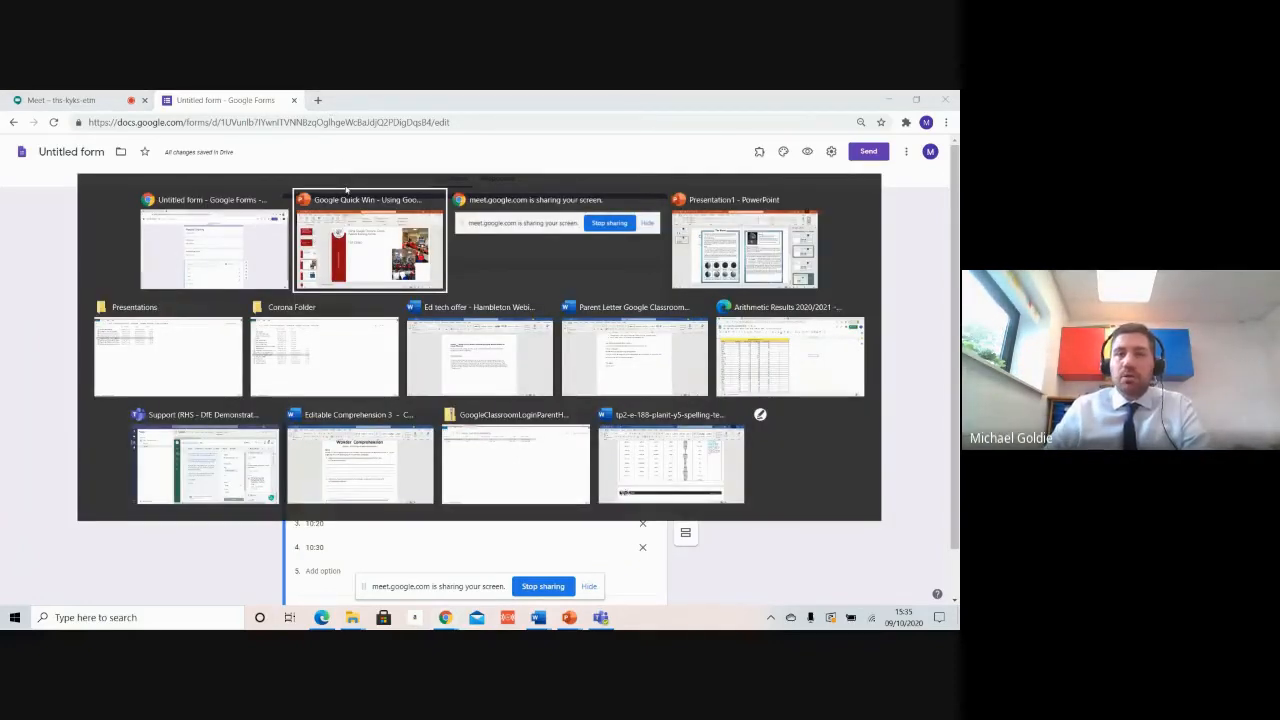
Step: Search 'google market place' in a new tab and open the Google Workspace Marketplace
key("alt+Tab")
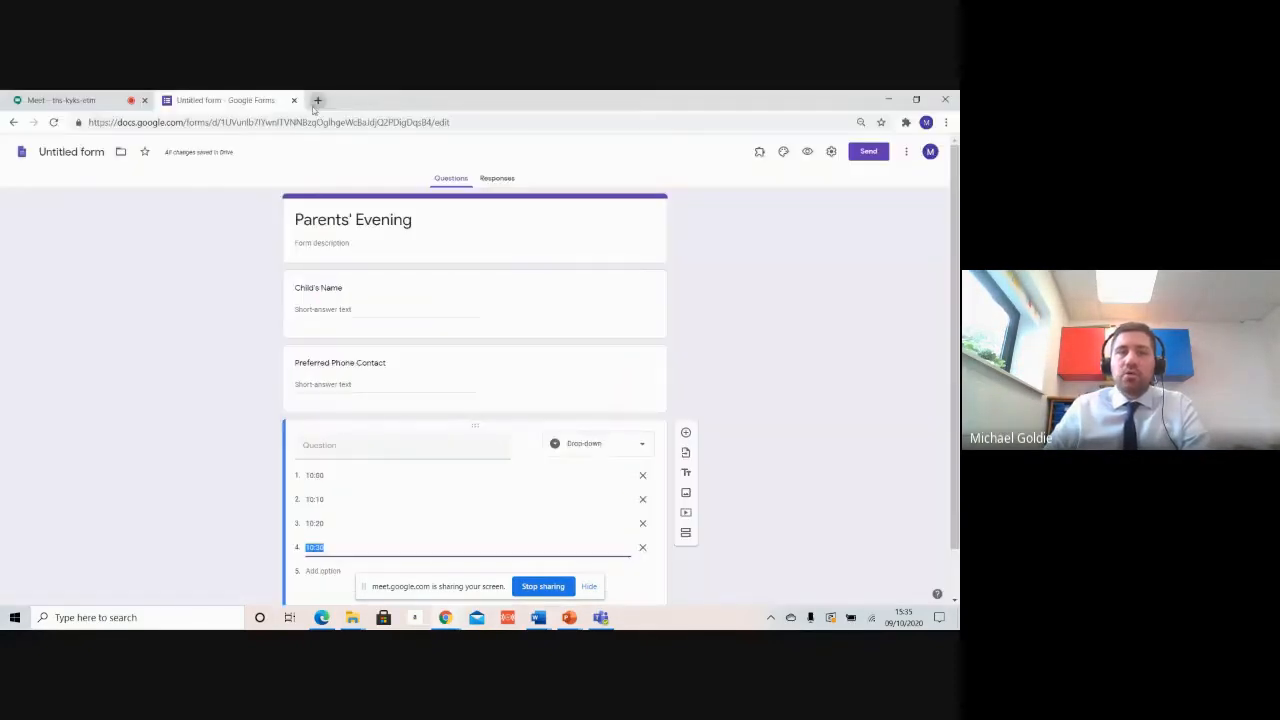
left_click(318, 100)
left_click(331, 121)
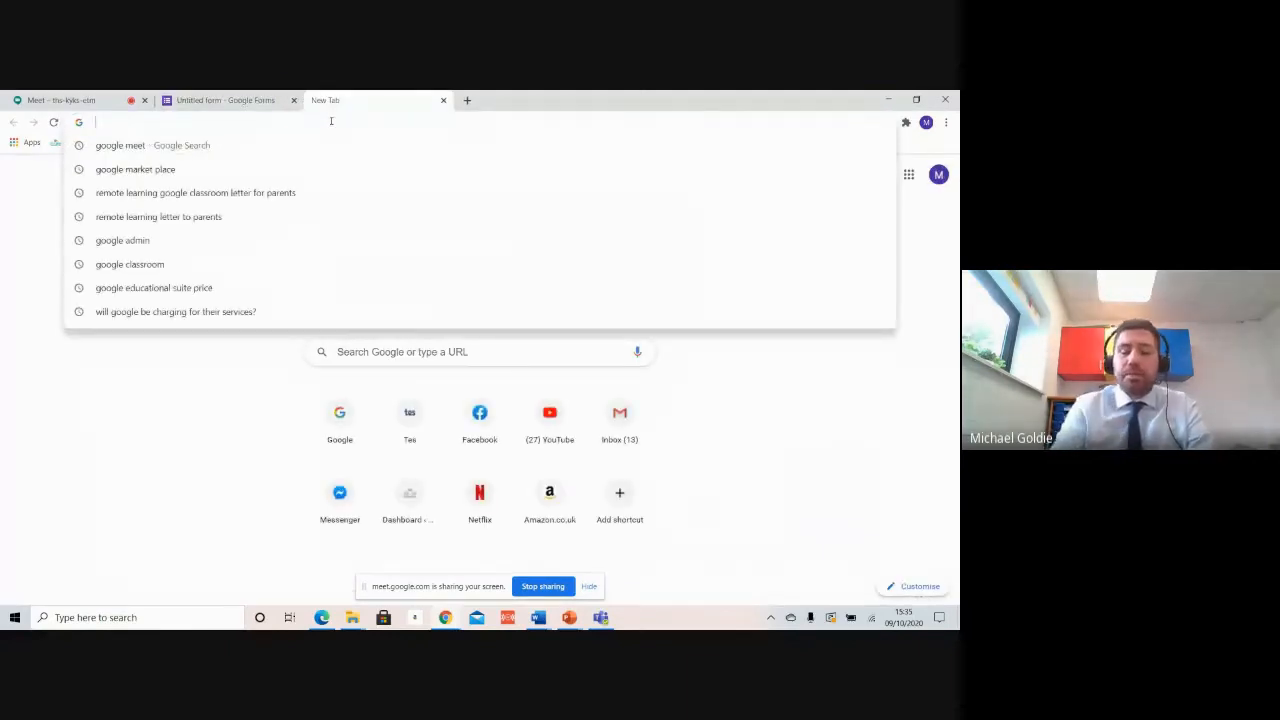
type("google market")
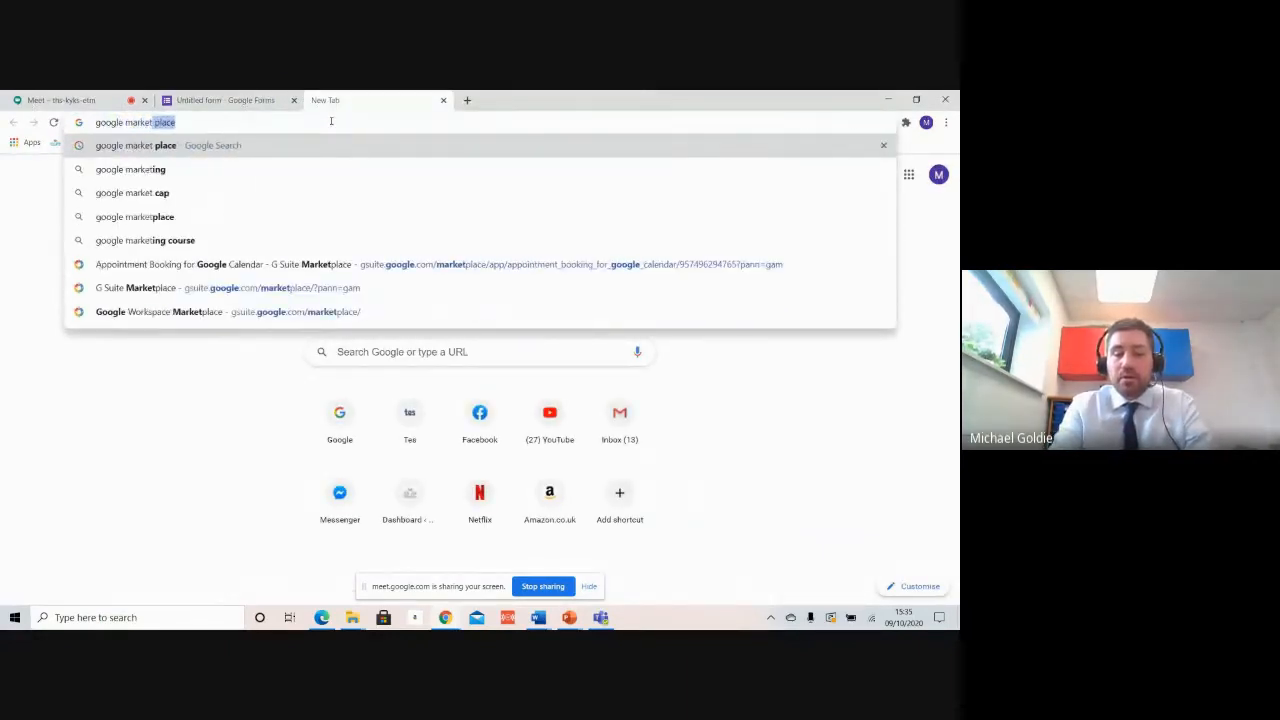
type(" place")
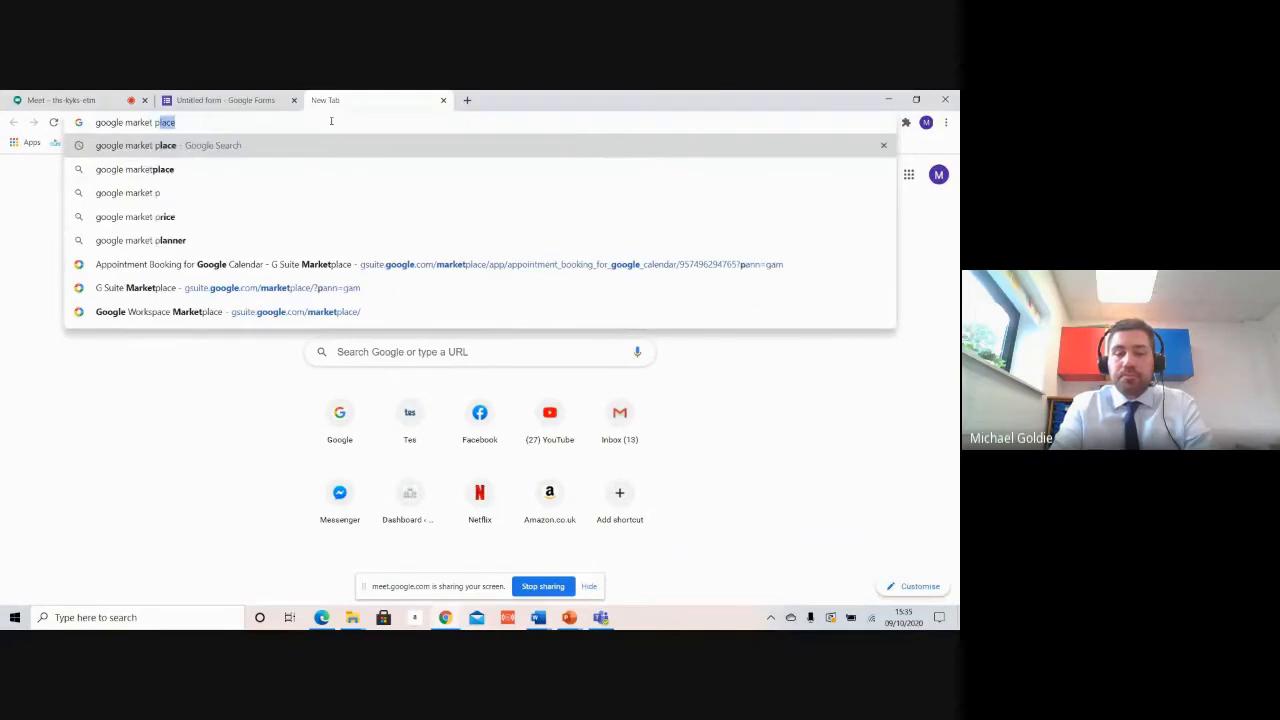
key("Return")
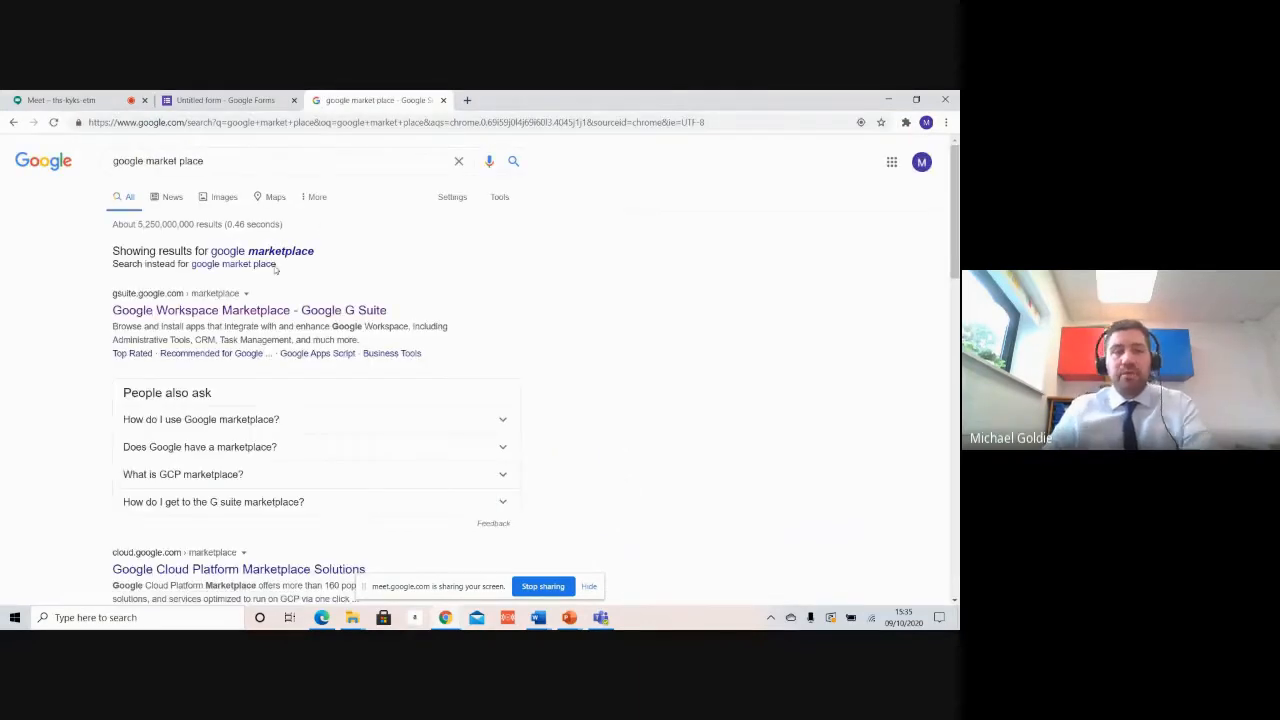
left_click(248, 311)
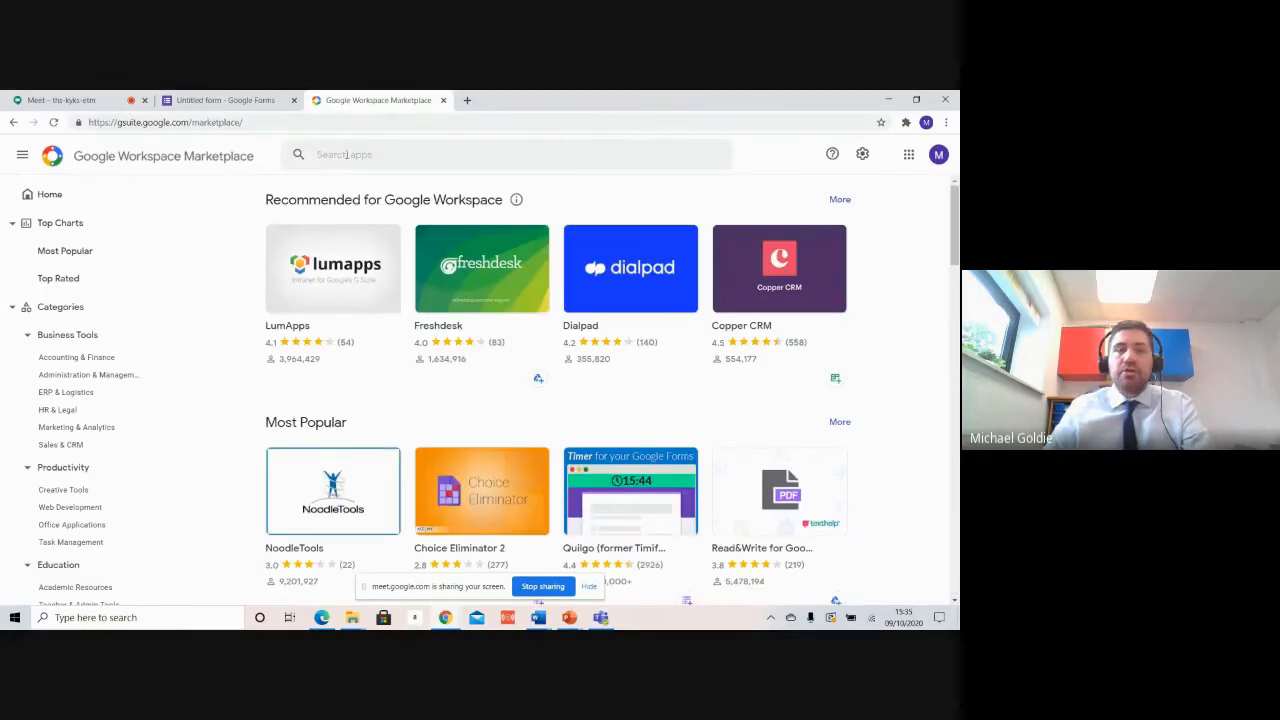
Step: Search the Marketplace for 'choice eli', open Choice Eliminator Lite, then close its tab
left_click(572, 156)
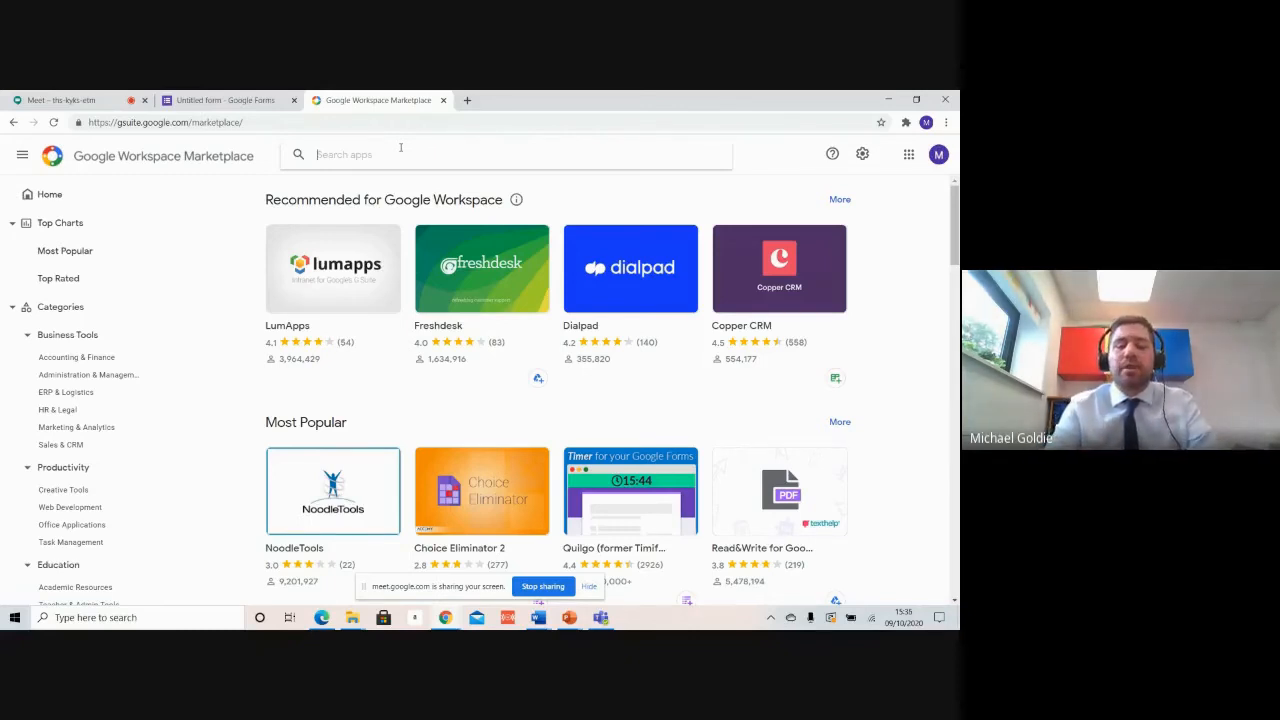
type("choice eliminator")
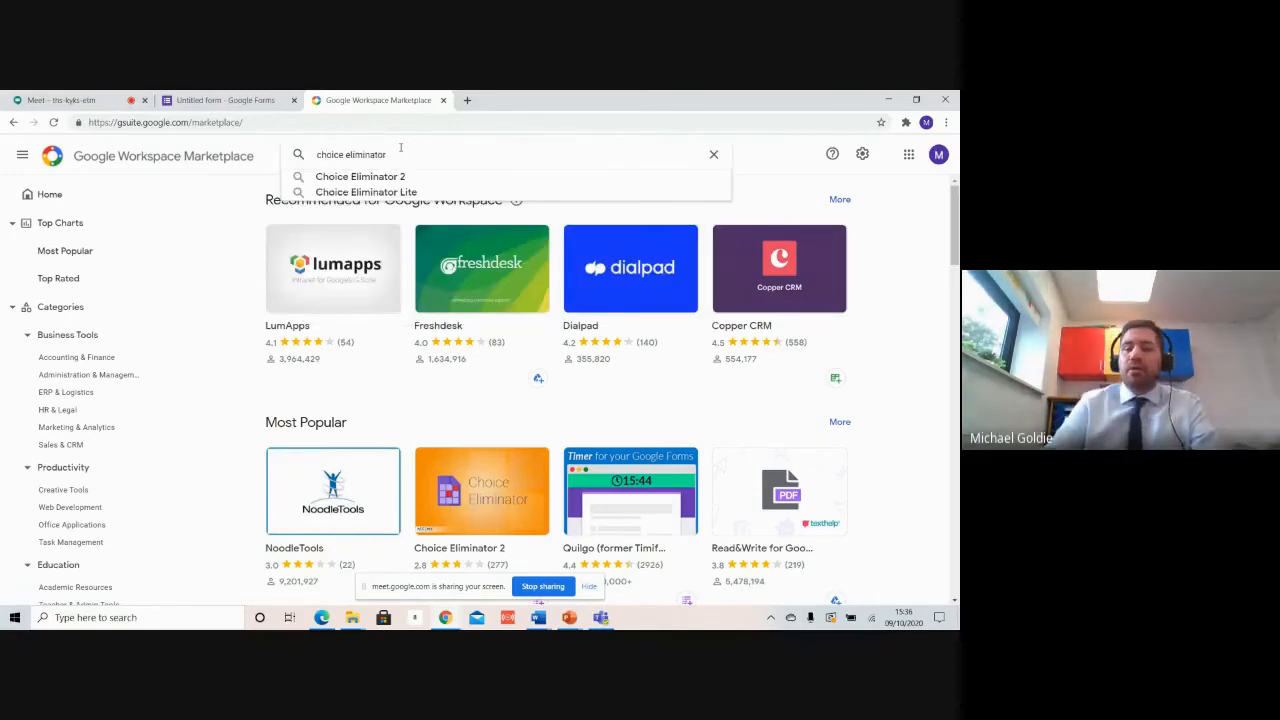
key("Return")
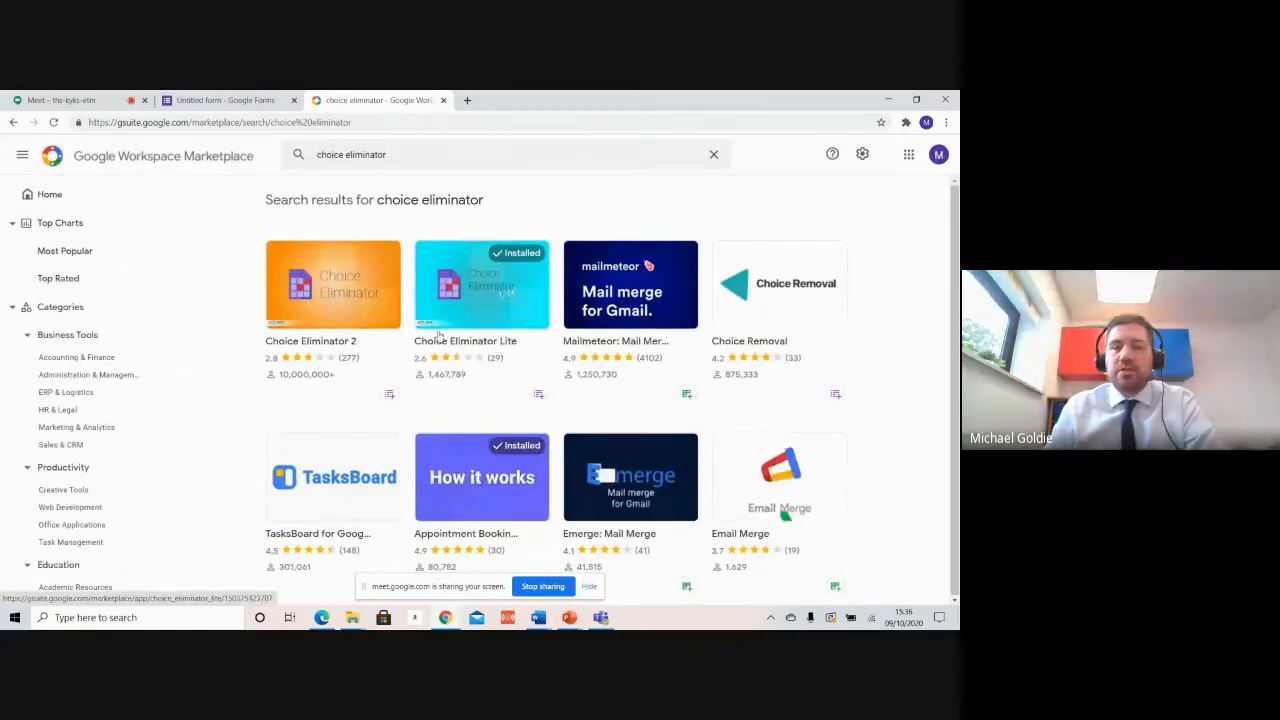
left_click(493, 291)
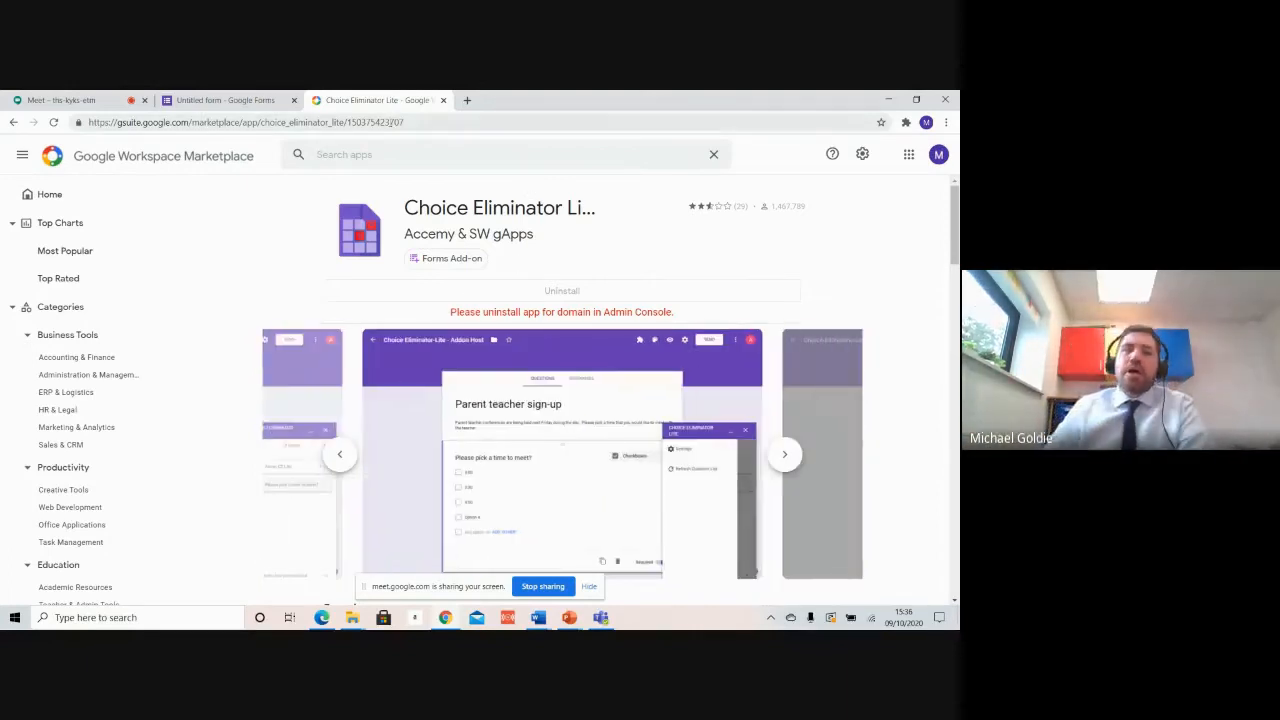
left_click(444, 101)
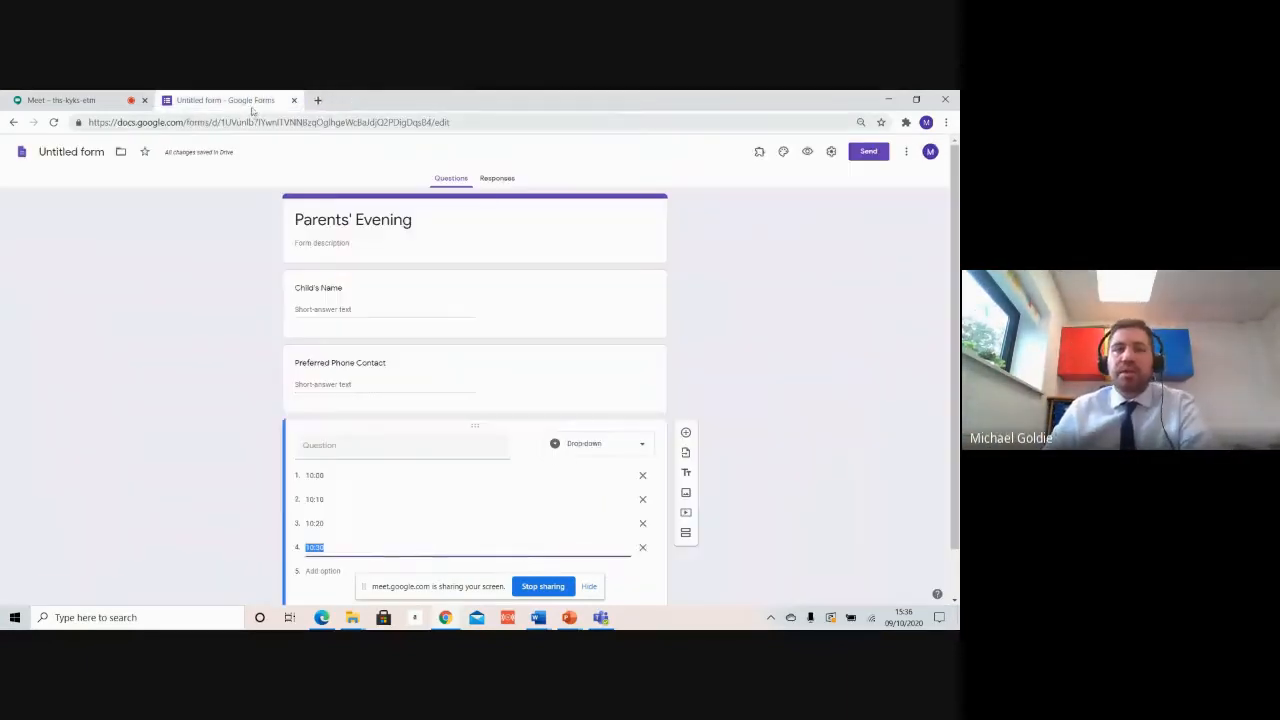
Step: Open Choice Eliminator Lite from the add-ons menu and enable Eliminate Choices for the time question
left_click(760, 153)
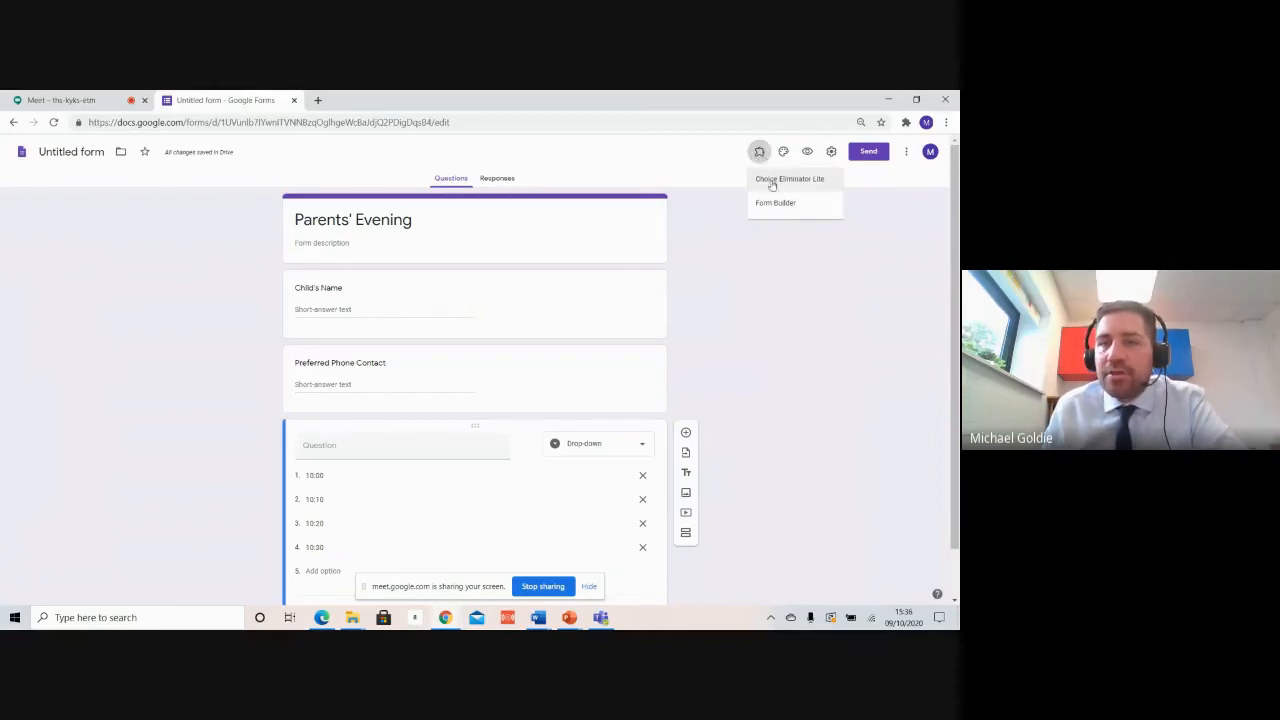
left_click(781, 186)
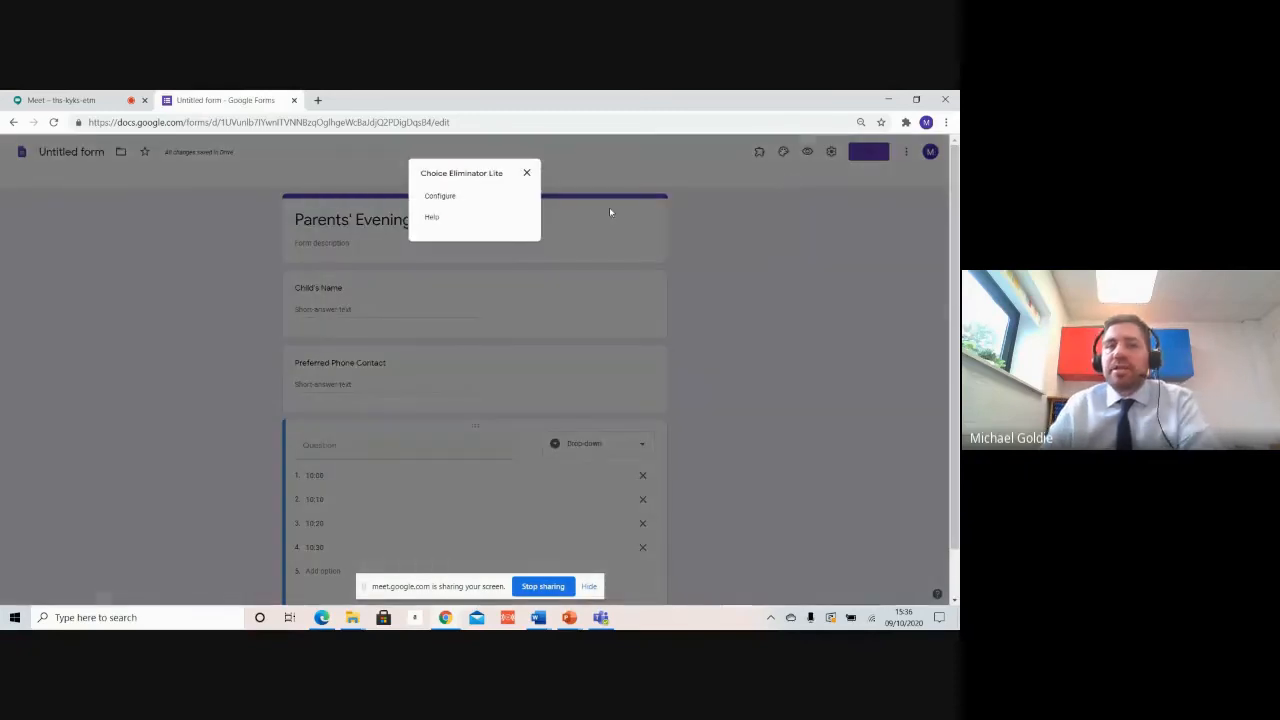
left_click(441, 197)
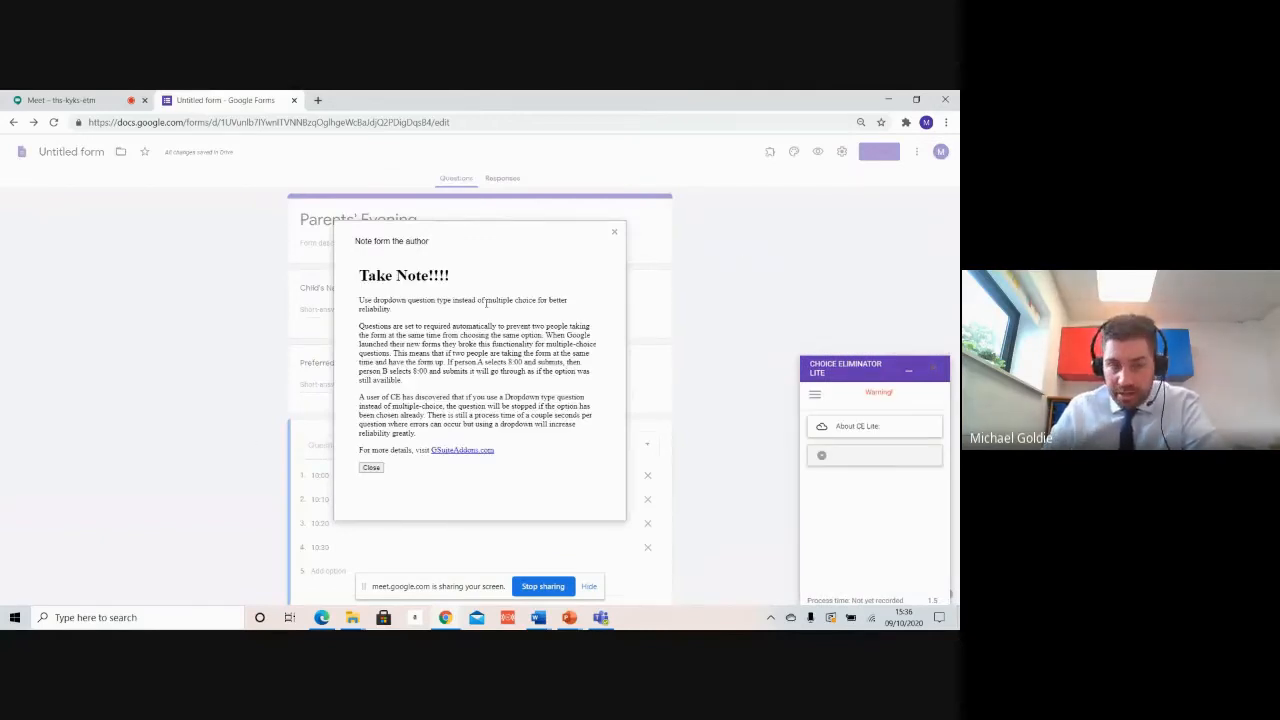
left_click(371, 468)
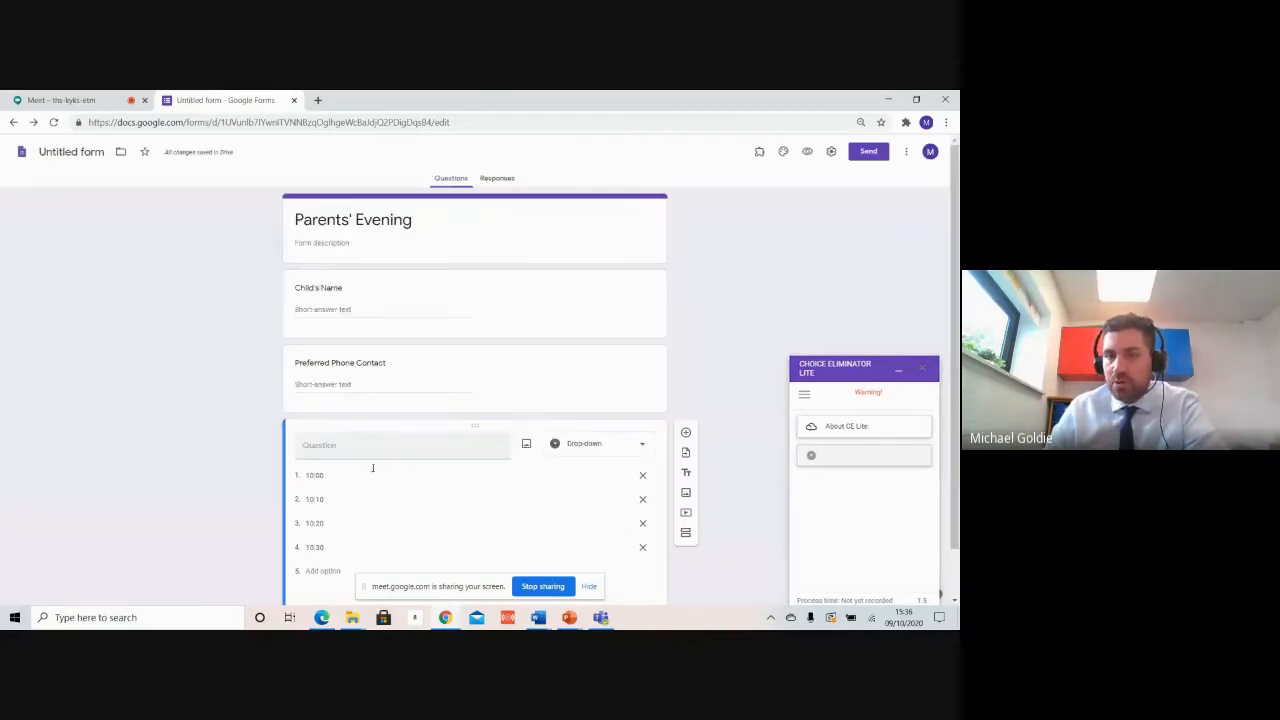
left_click(814, 460)
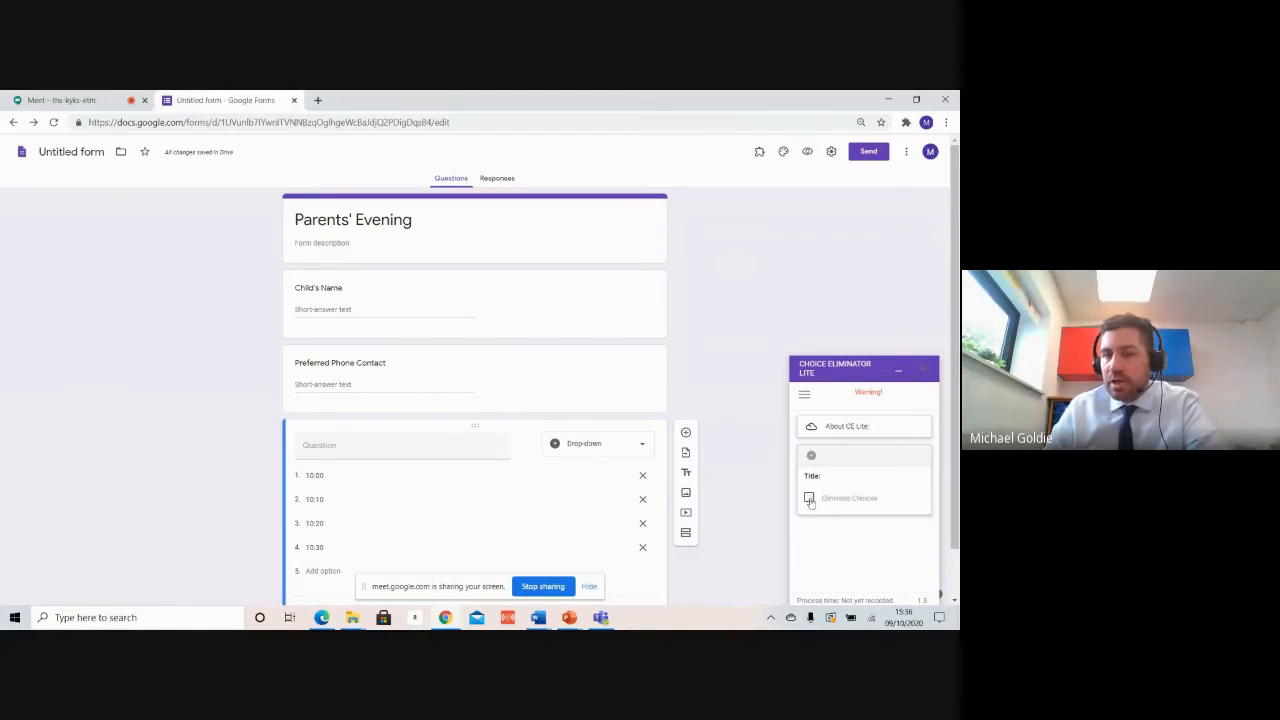
left_click(809, 498)
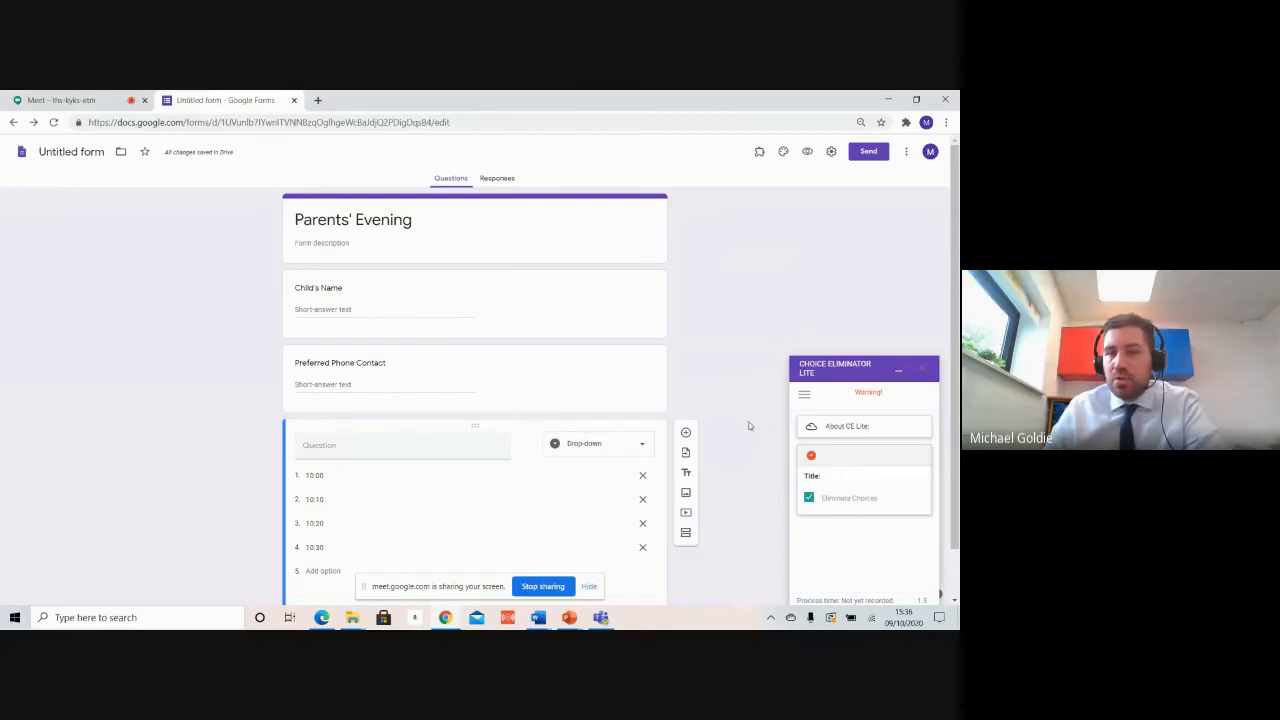
scroll(895, 385, "down", 1)
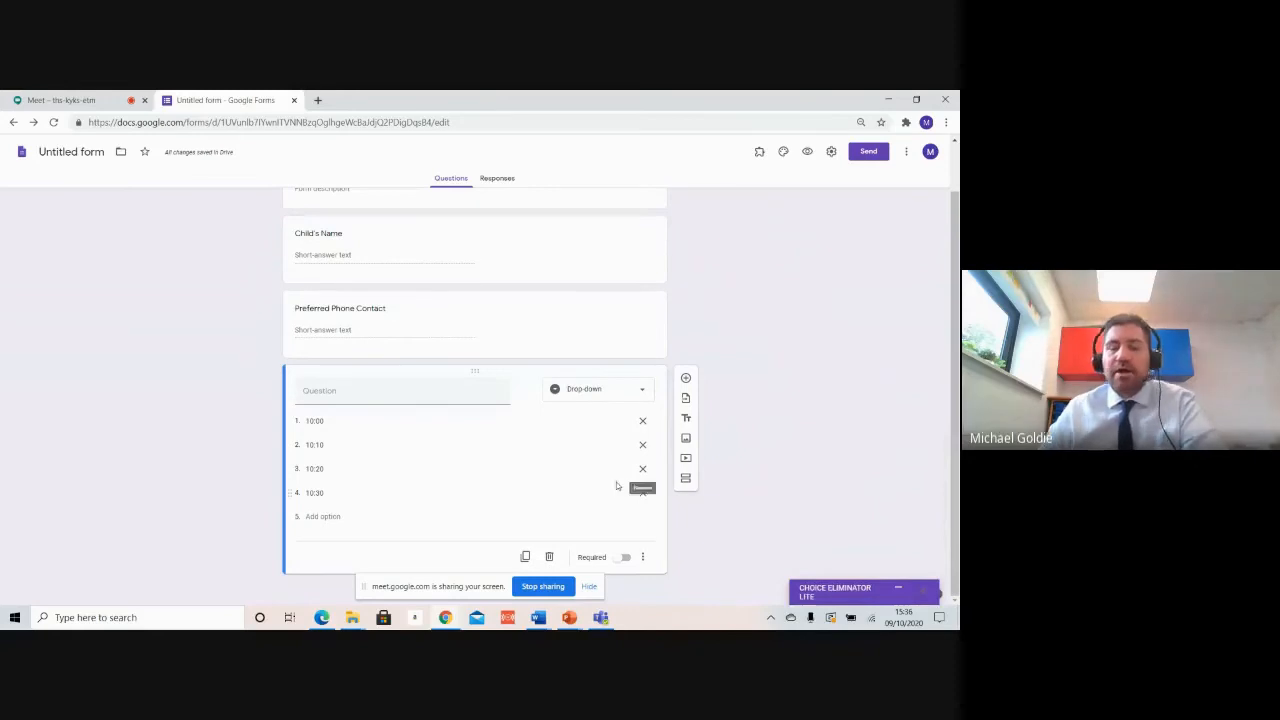
left_click(870, 153)
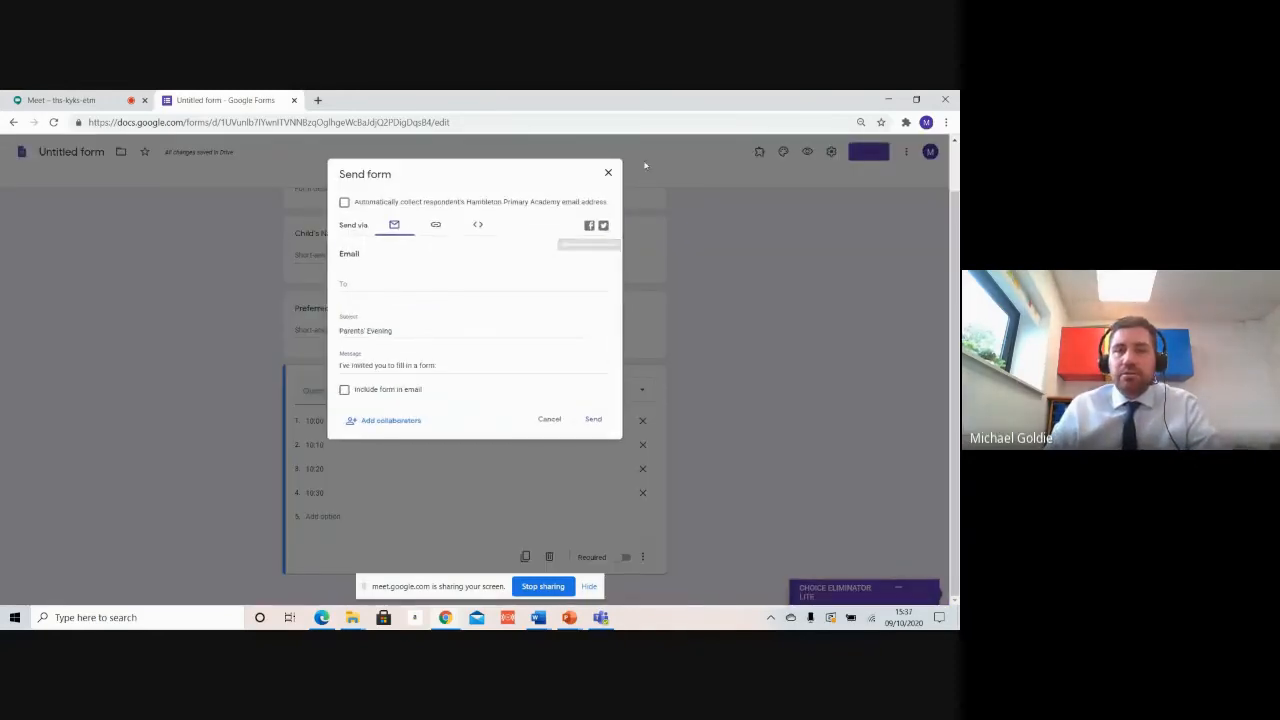
Step: Preview the form and submit a test response with a child's name, phone number and 10:00
left_click(608, 172)
left_click(807, 152)
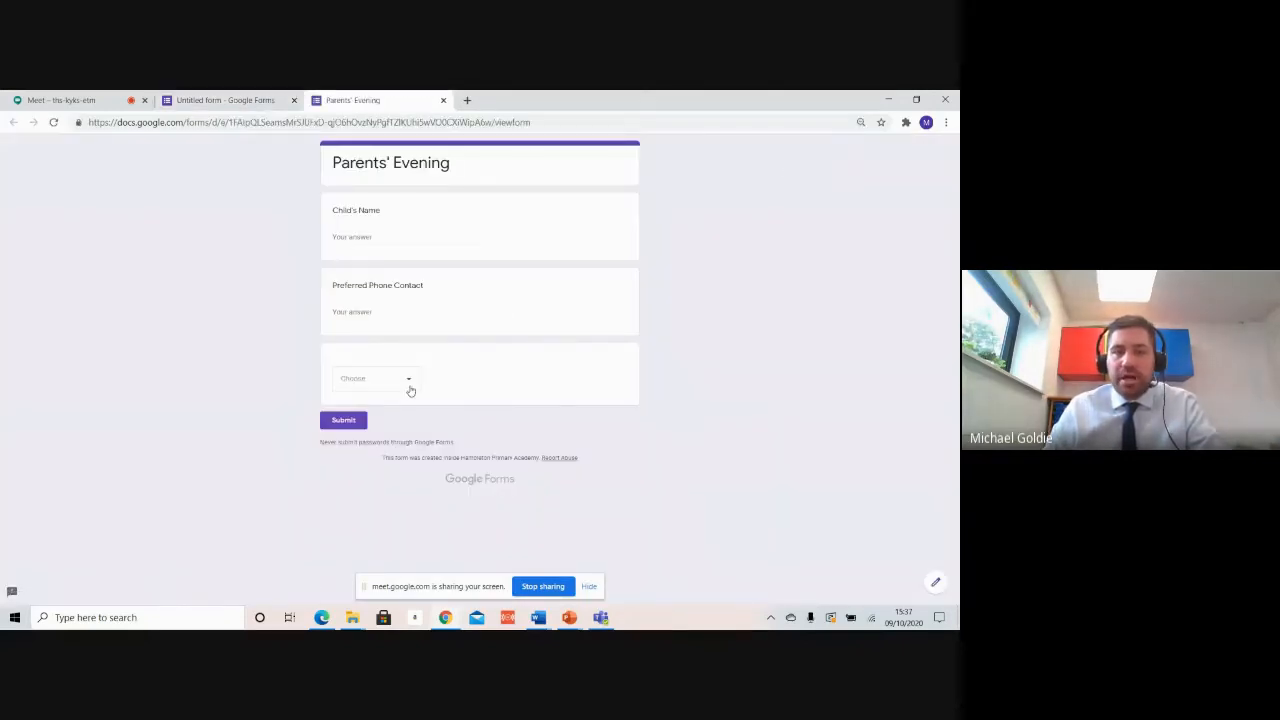
left_click(406, 384)
left_click(362, 412)
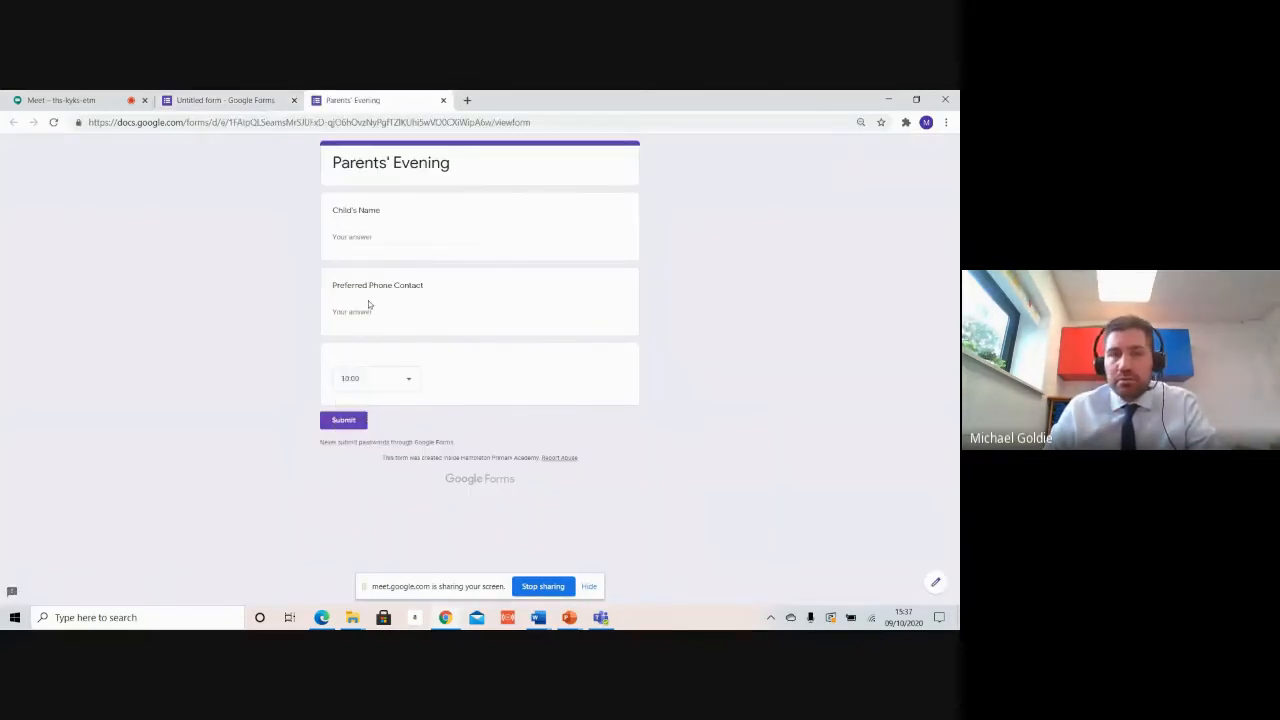
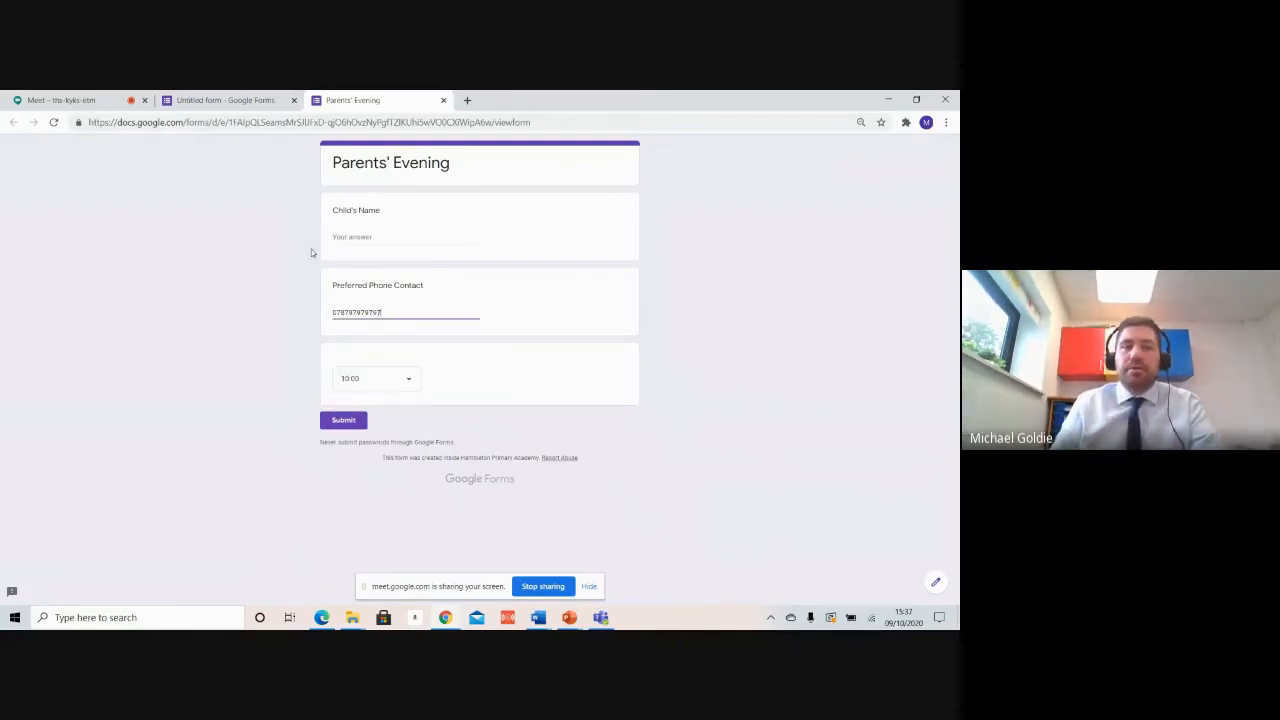
left_click(365, 234)
type("Jon Smith")
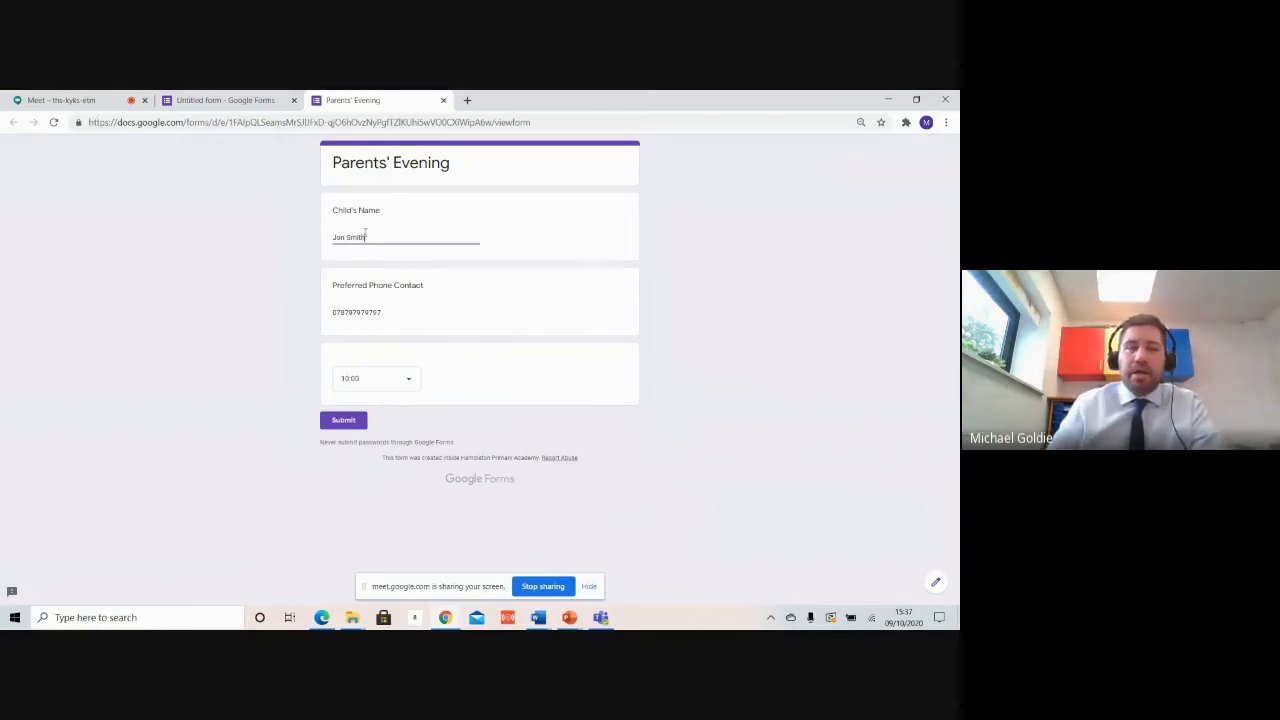
left_click(350, 420)
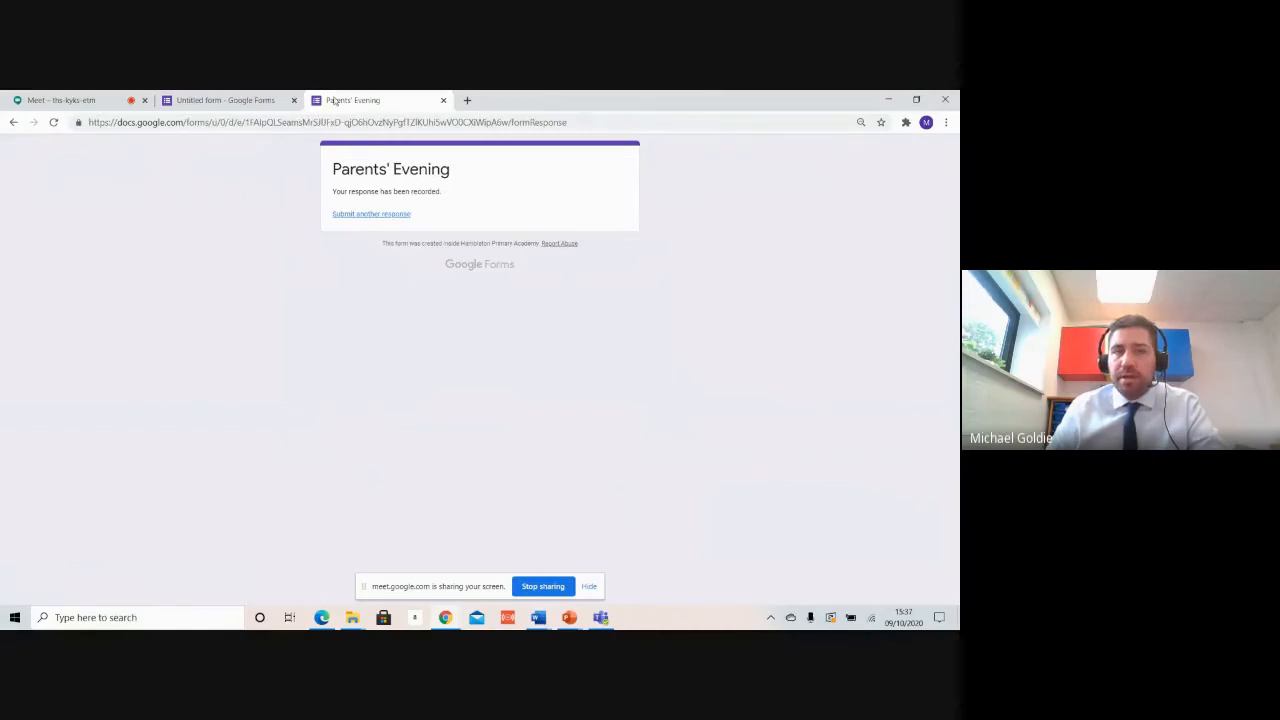
left_click(268, 101)
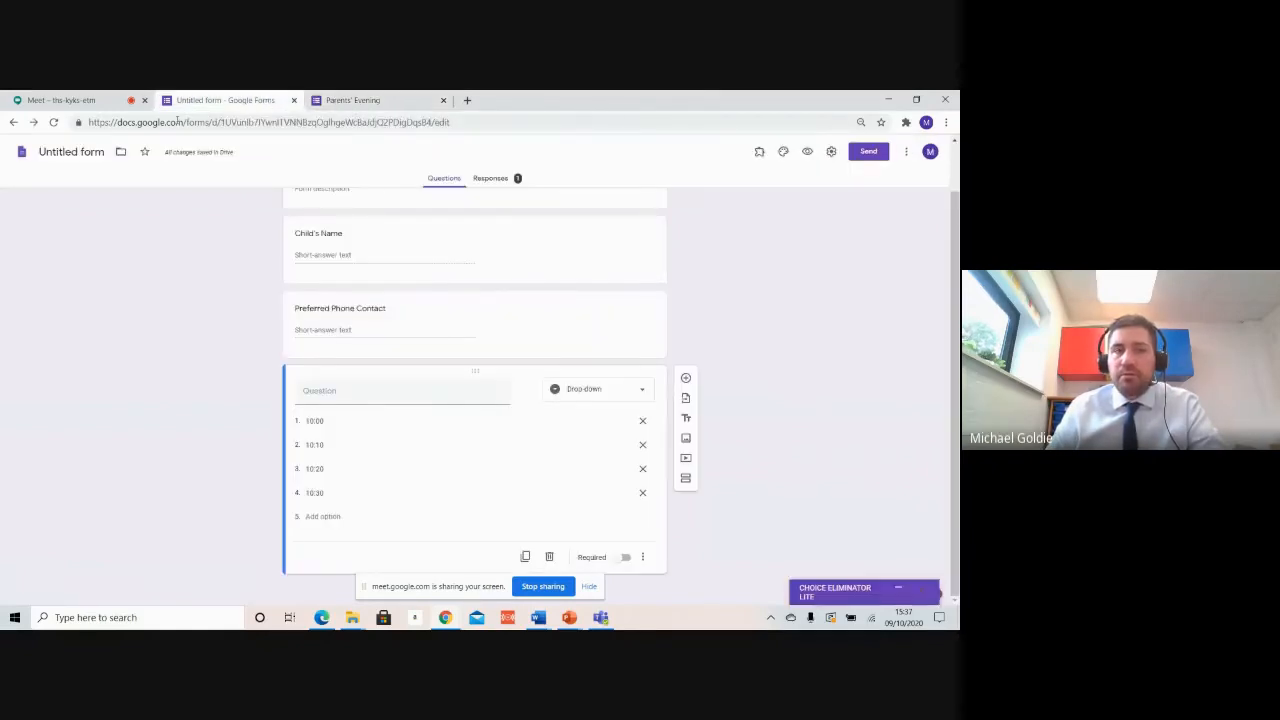
Step: Reload the editor, confirm 10:00 is gone from a fresh response's times, and view Responses
left_click(53, 122)
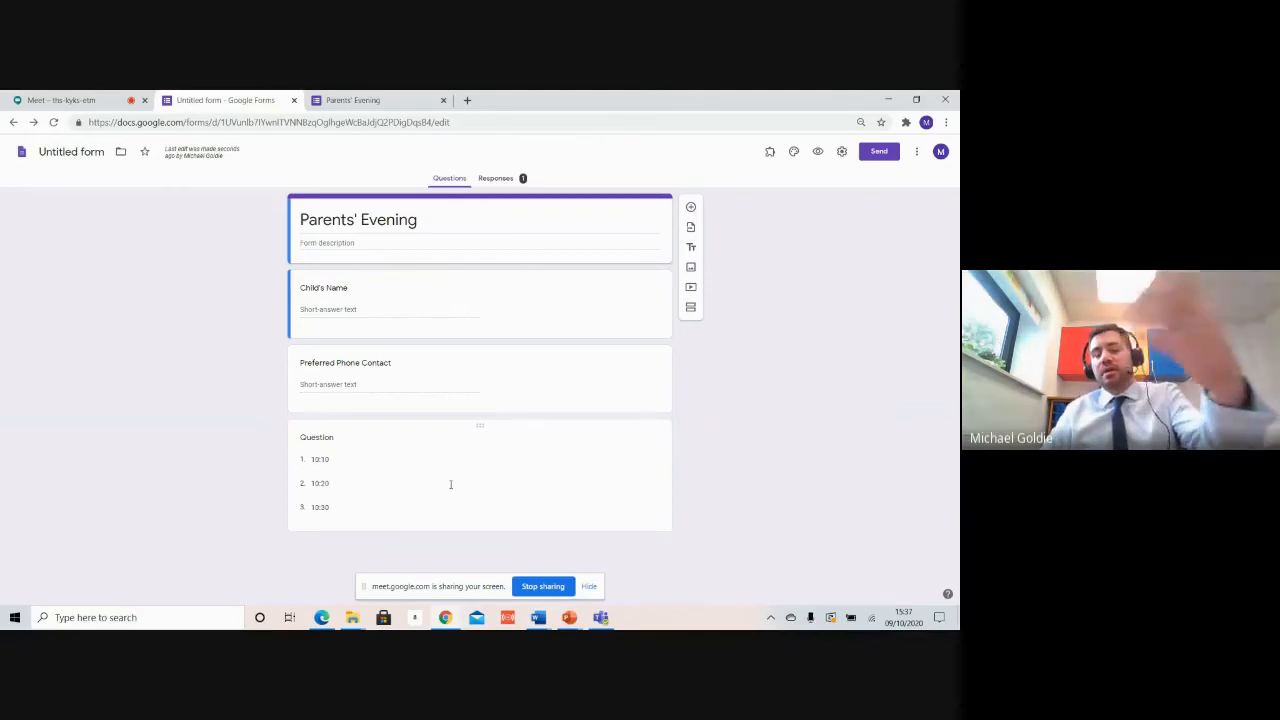
left_click(360, 100)
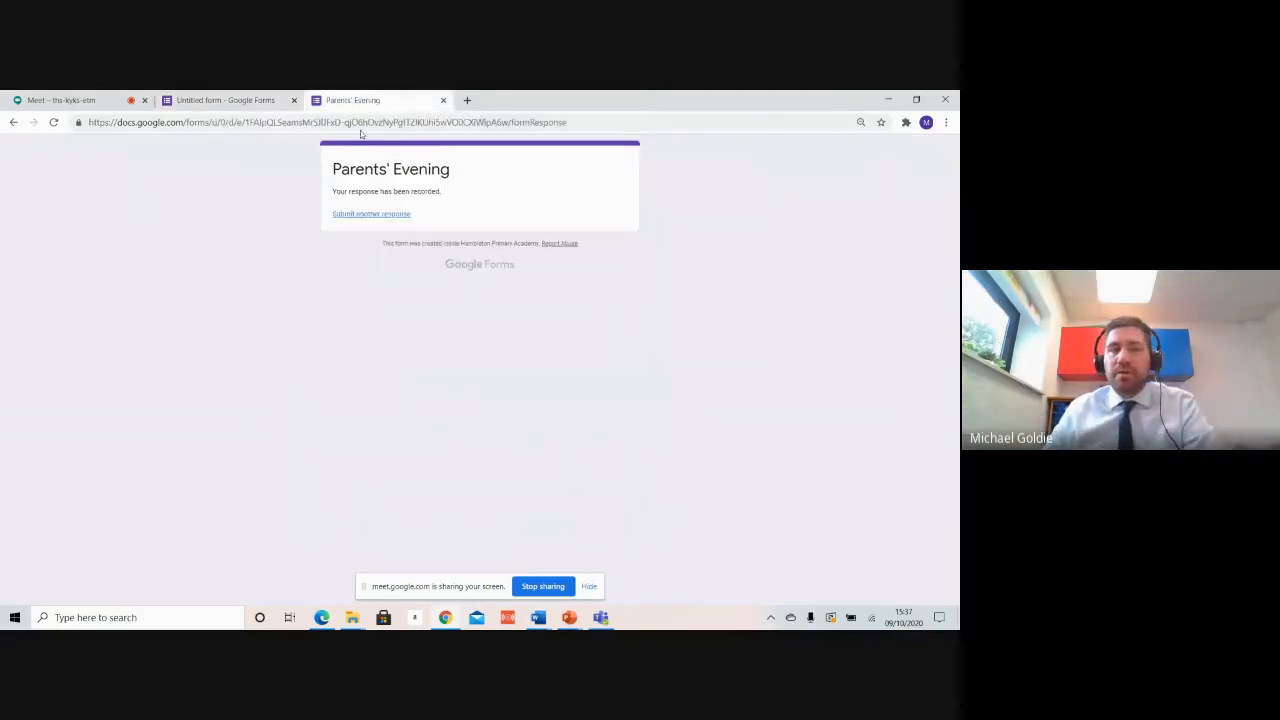
left_click(378, 214)
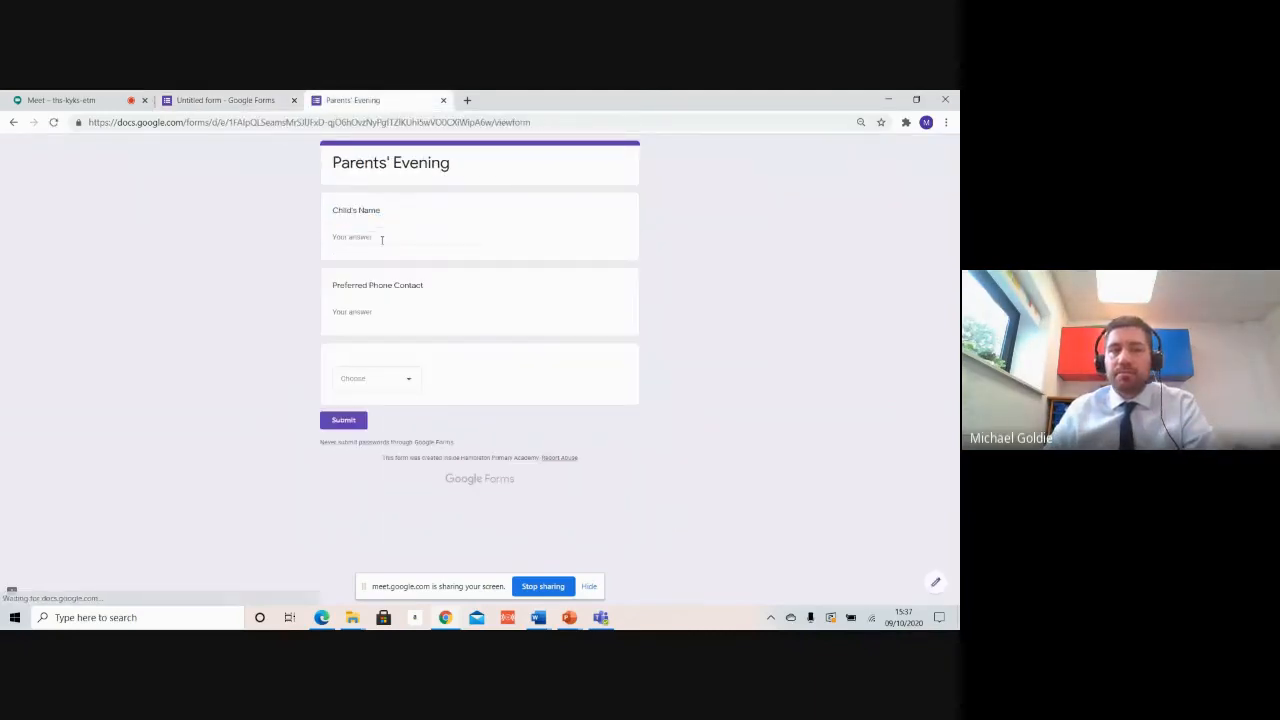
left_click(405, 387)
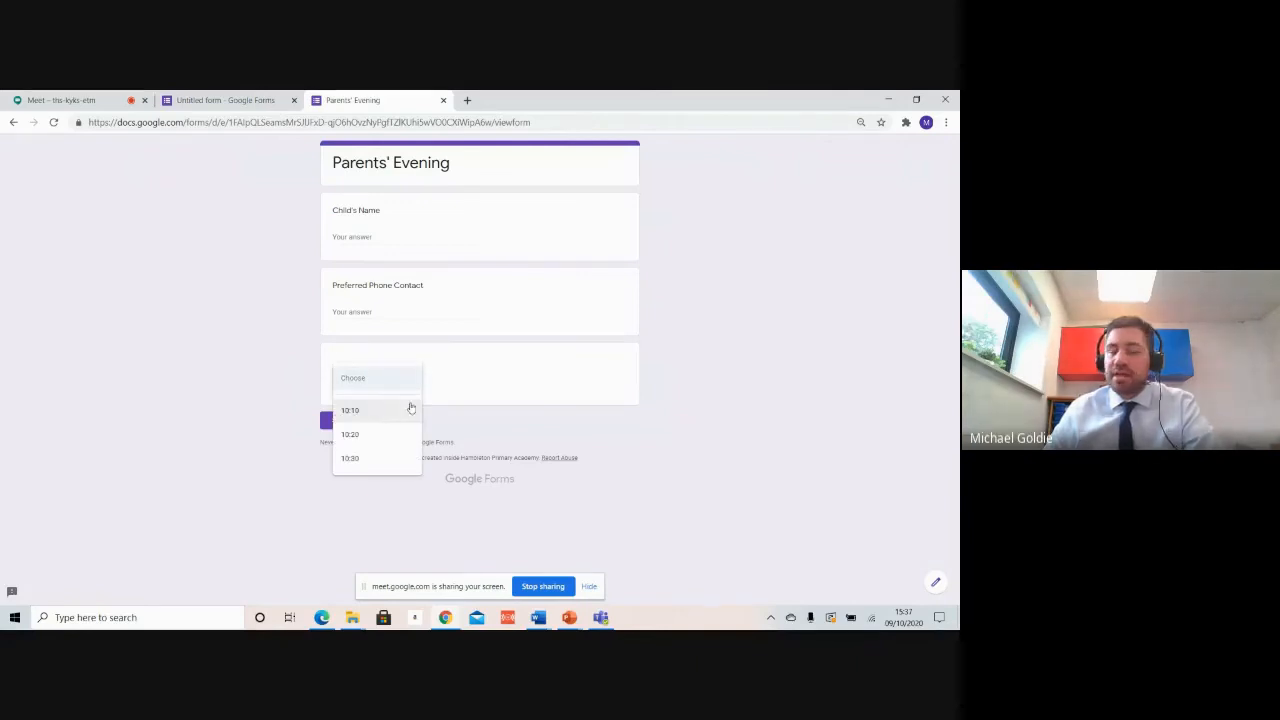
left_click(219, 280)
left_click(226, 100)
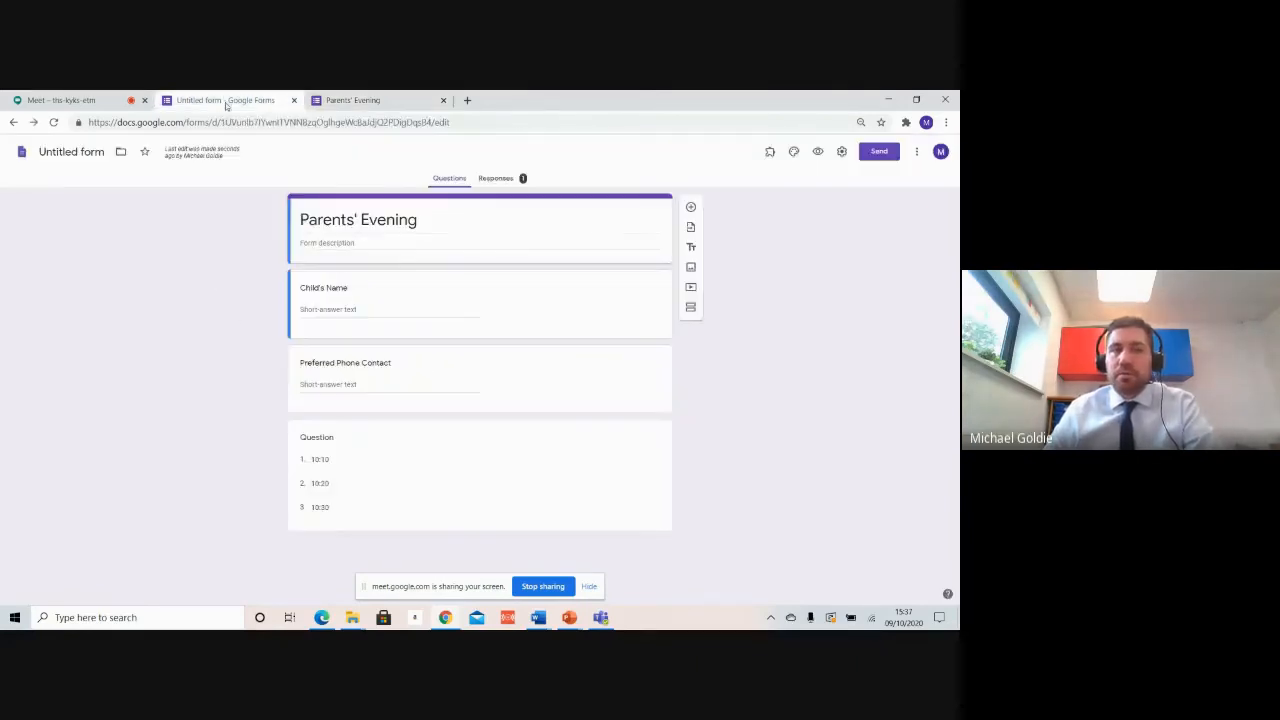
left_click(518, 177)
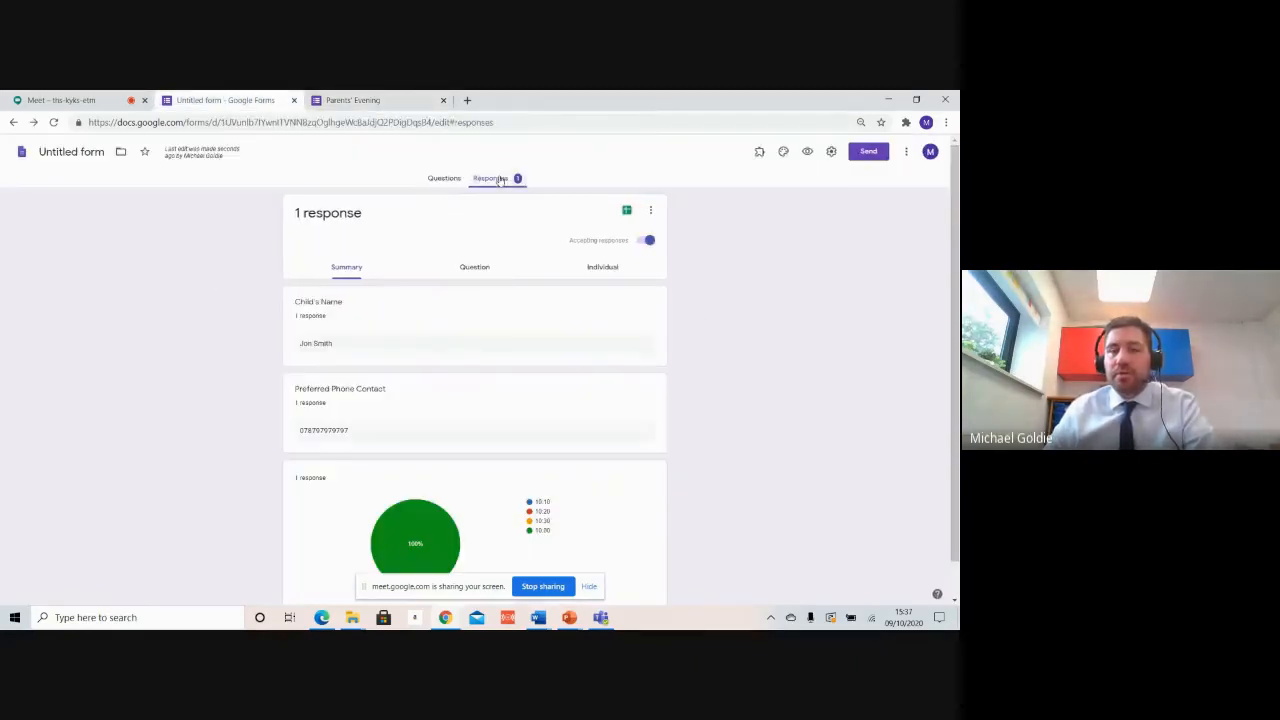
Step: Link the responses to a new spreadsheet, Untitled form (Responses), containing the 10:00 test submission
scroll(498, 390, "down", 1)
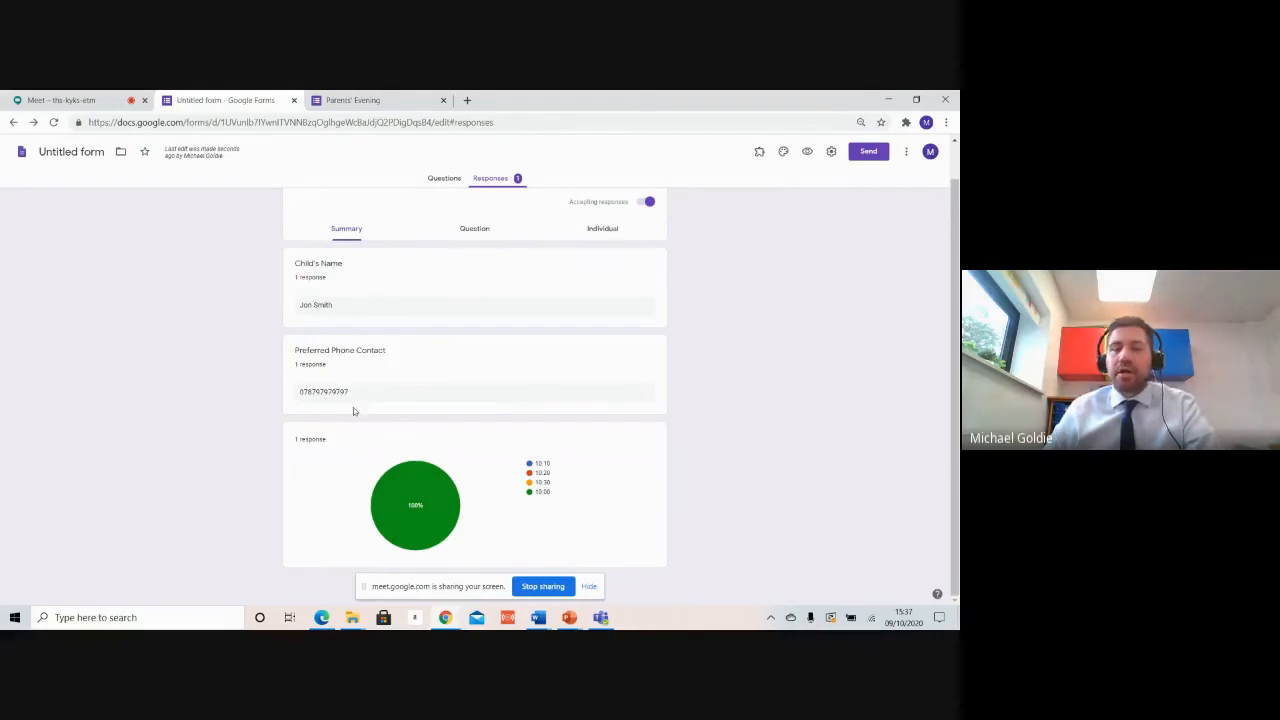
scroll(606, 277, "up", 1)
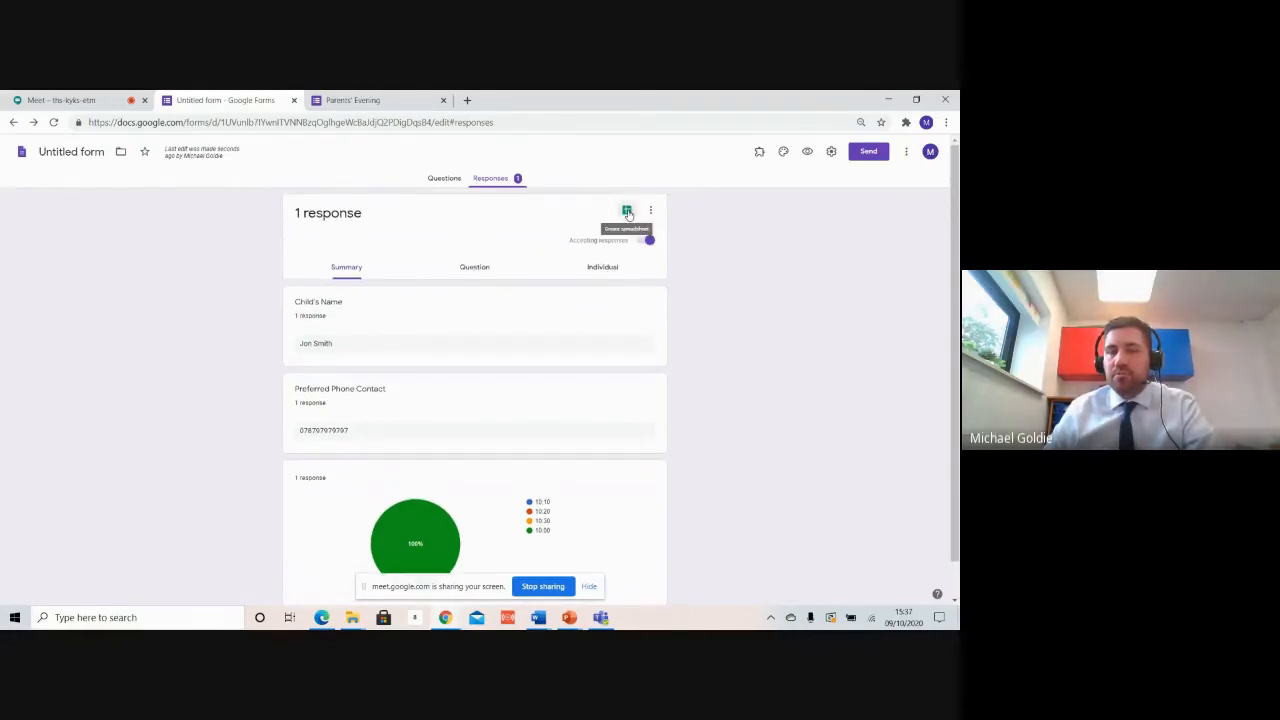
left_click(627, 212)
left_click(601, 275)
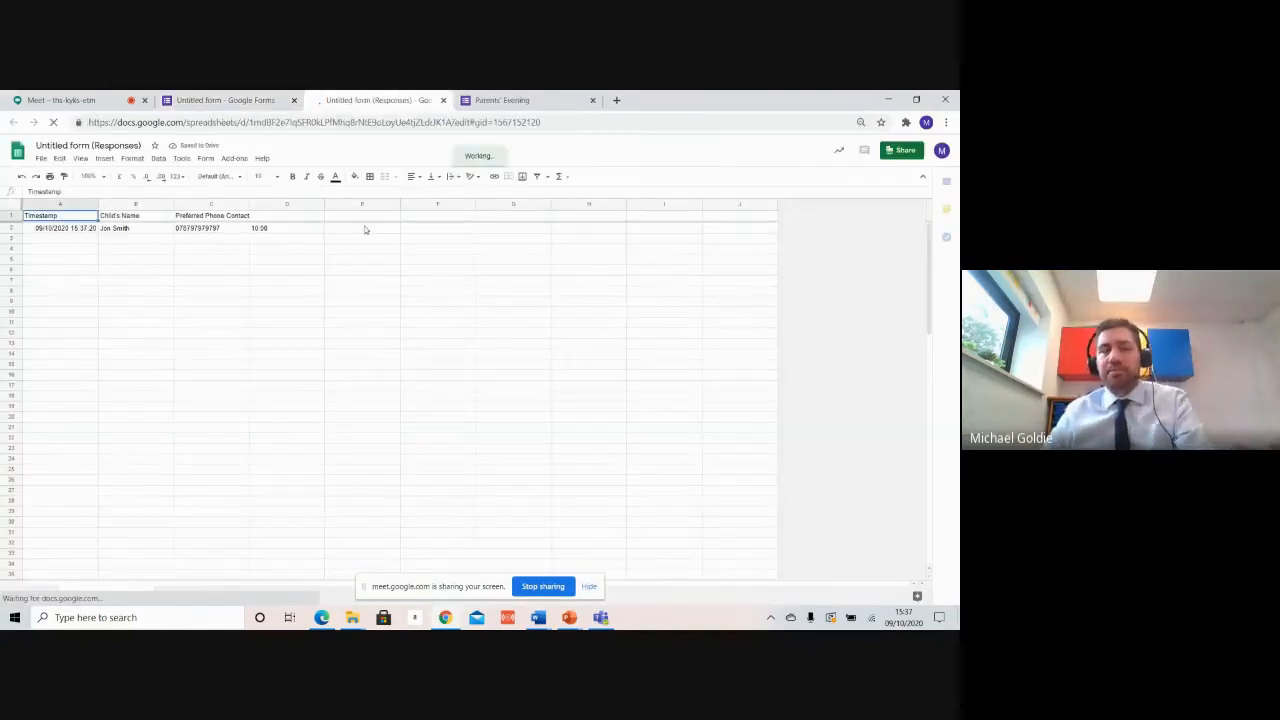
Step: Sort the responses sheet by the appointment times in column D
left_click(297, 204)
left_click(318, 205)
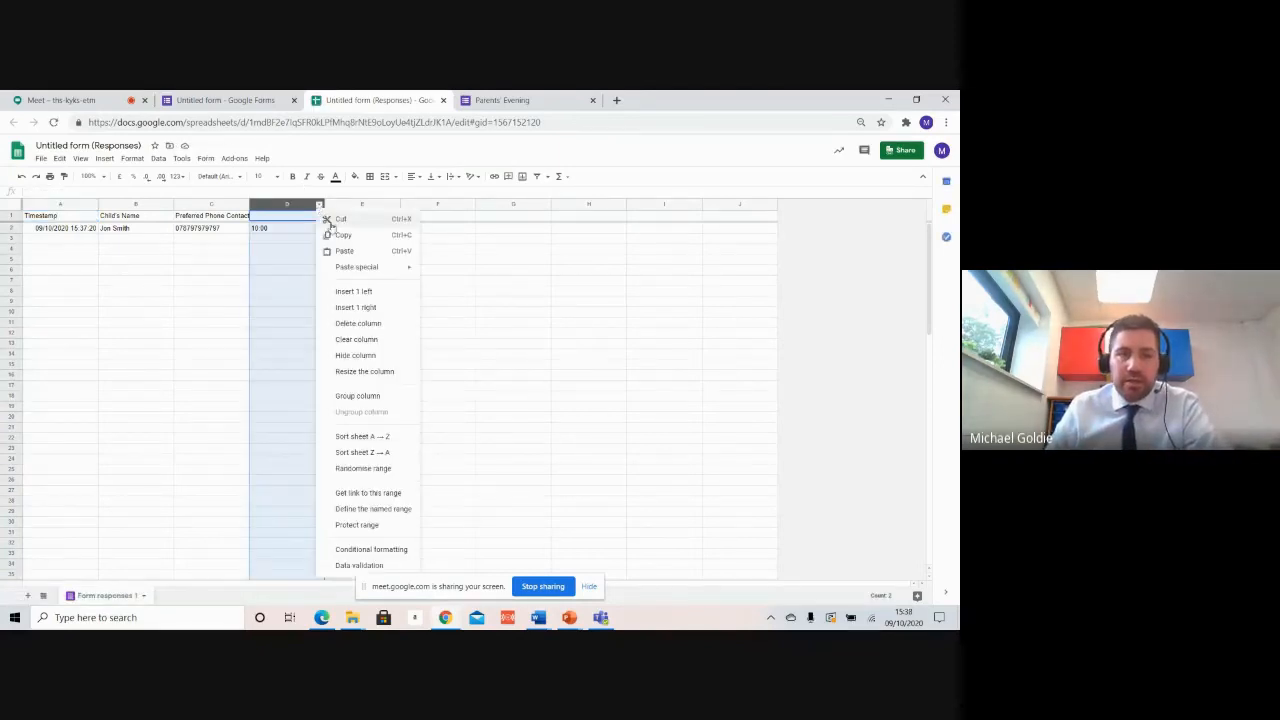
left_click(366, 436)
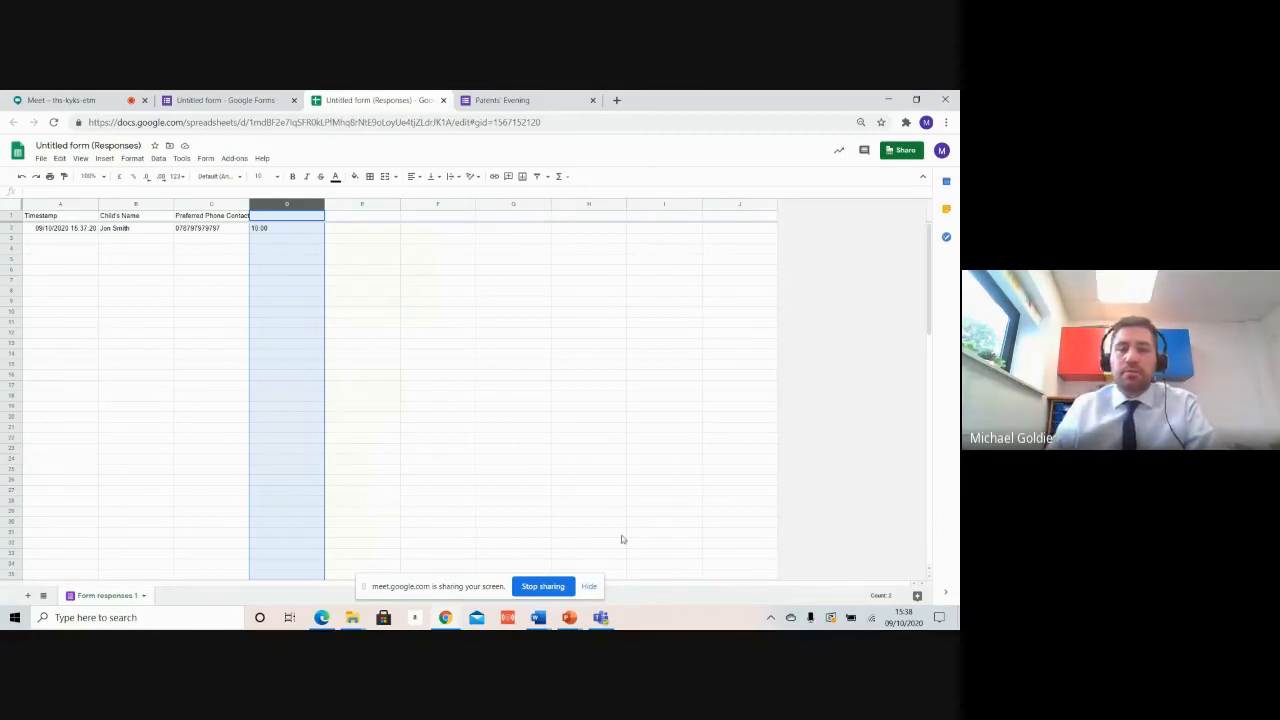
Step: Return to the Google Quick Win PowerPoint and present it from 'The next steps' slide
left_click(567, 619)
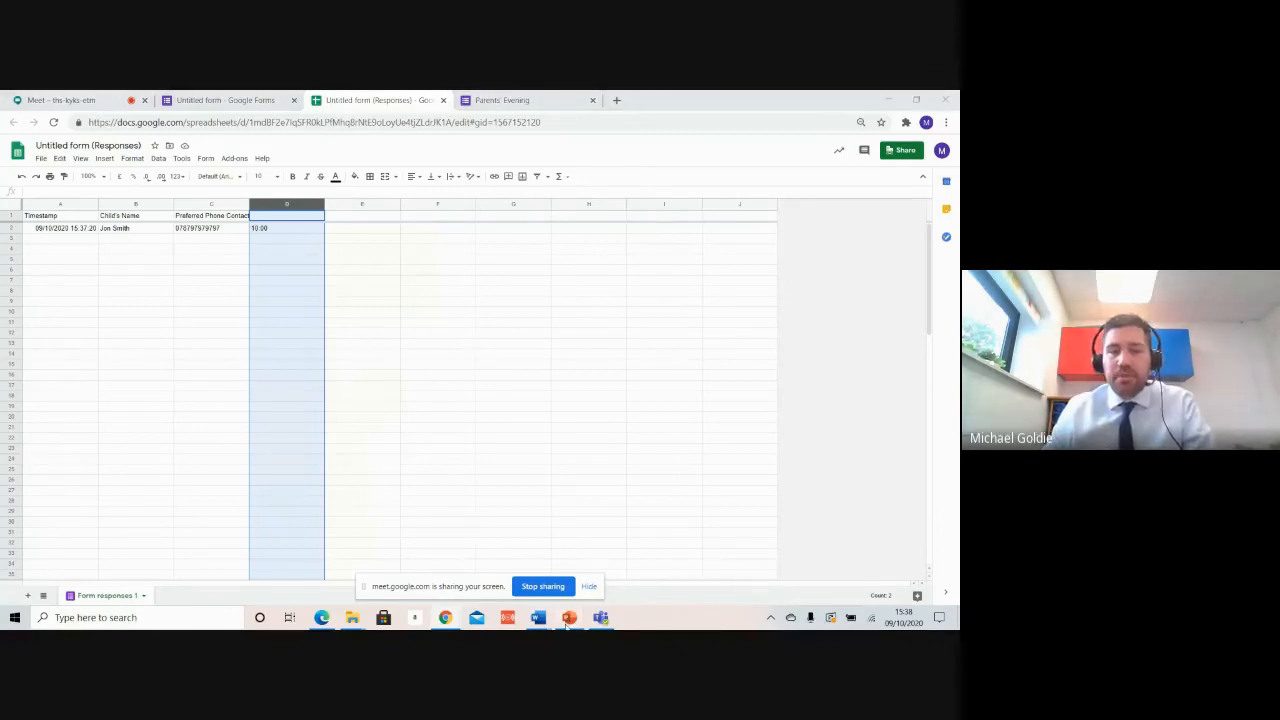
mouse_move(567, 619)
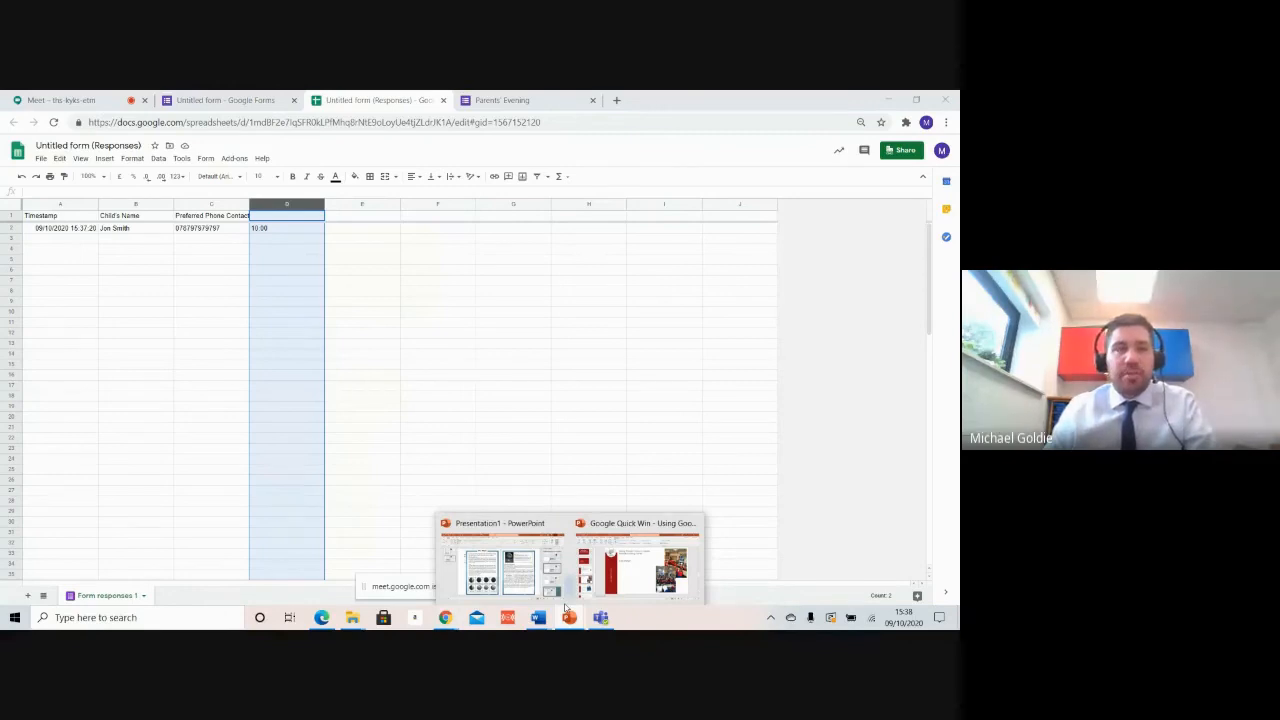
left_click(625, 565)
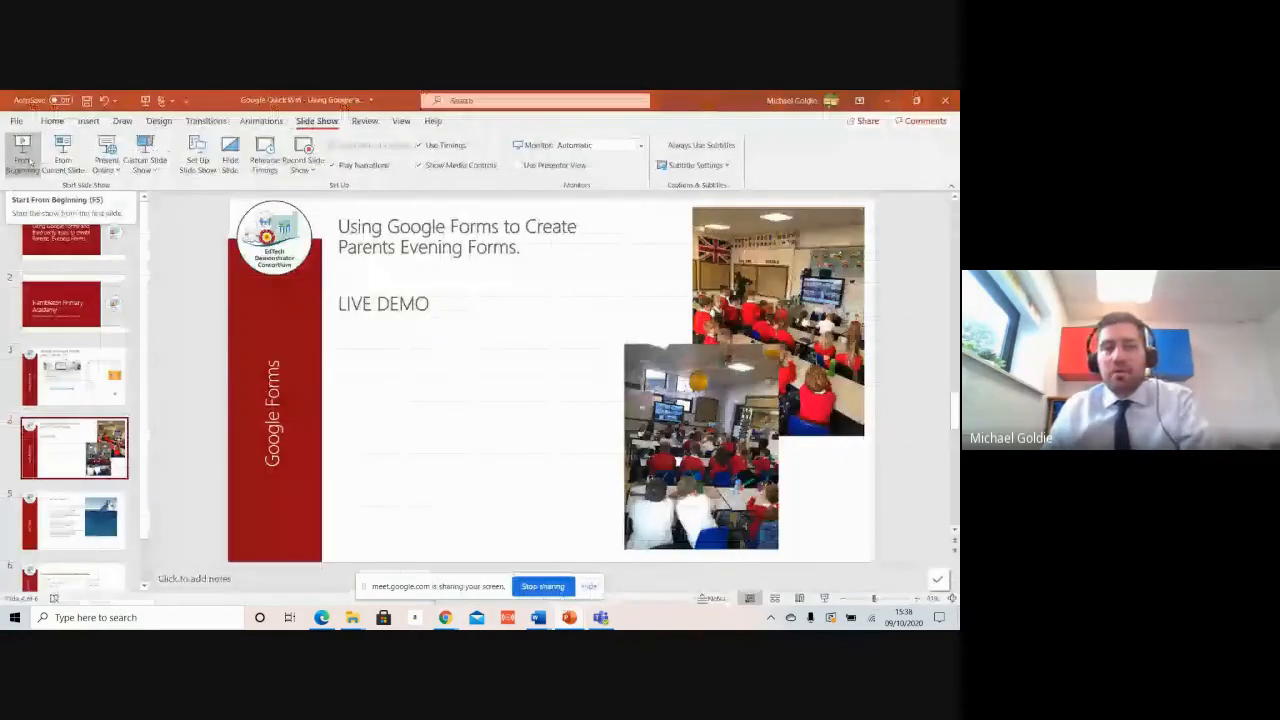
left_click(28, 162)
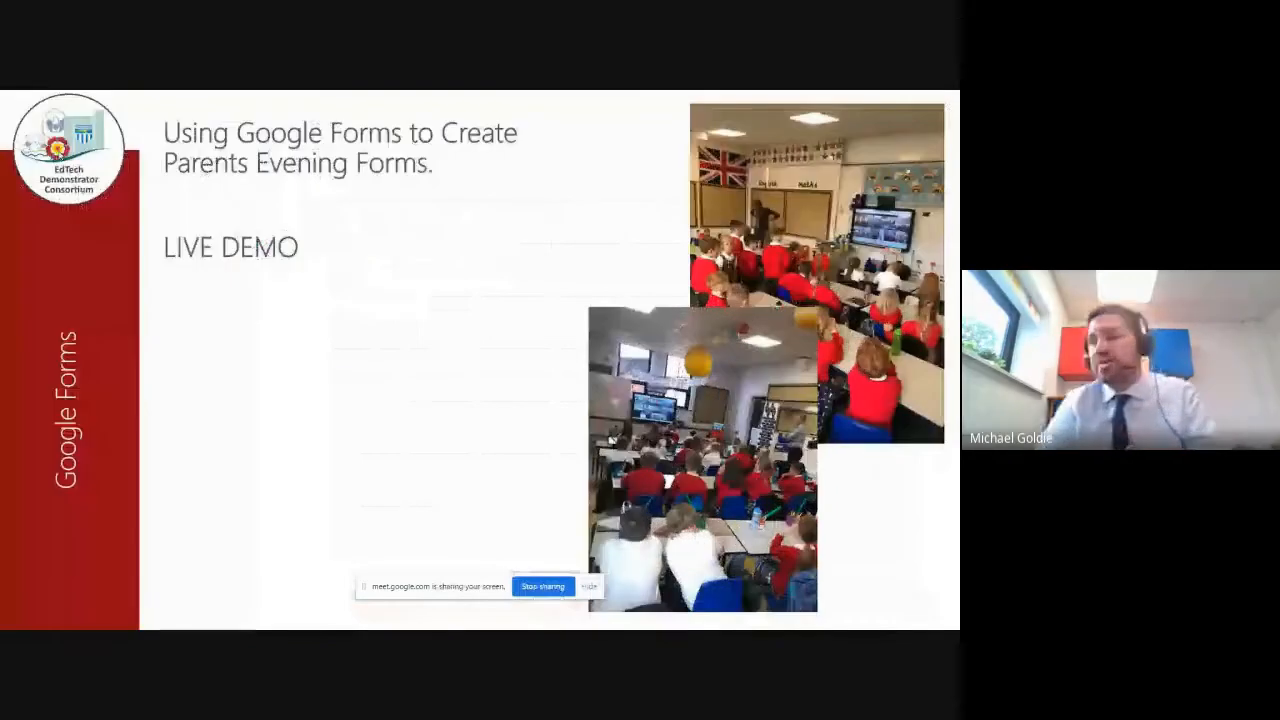
left_click(364, 362)
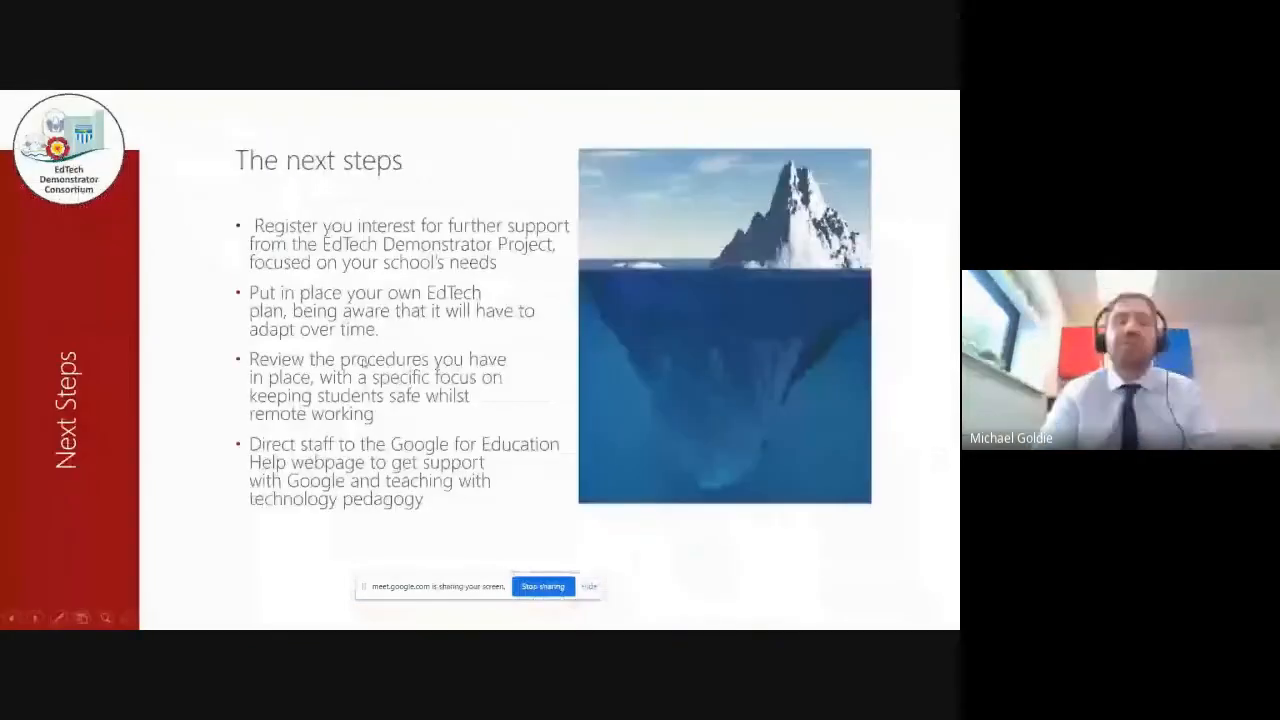